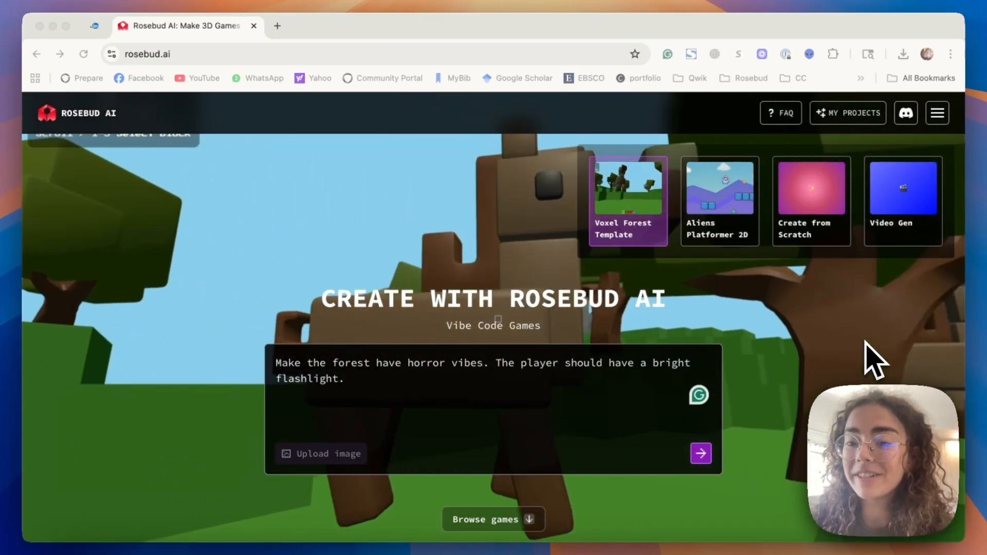
# Browse the showcase of community games made with Rosebud AI, examining their titles, thumbnails and source templates.
pyautogui.scroll(-10, 874, 360)
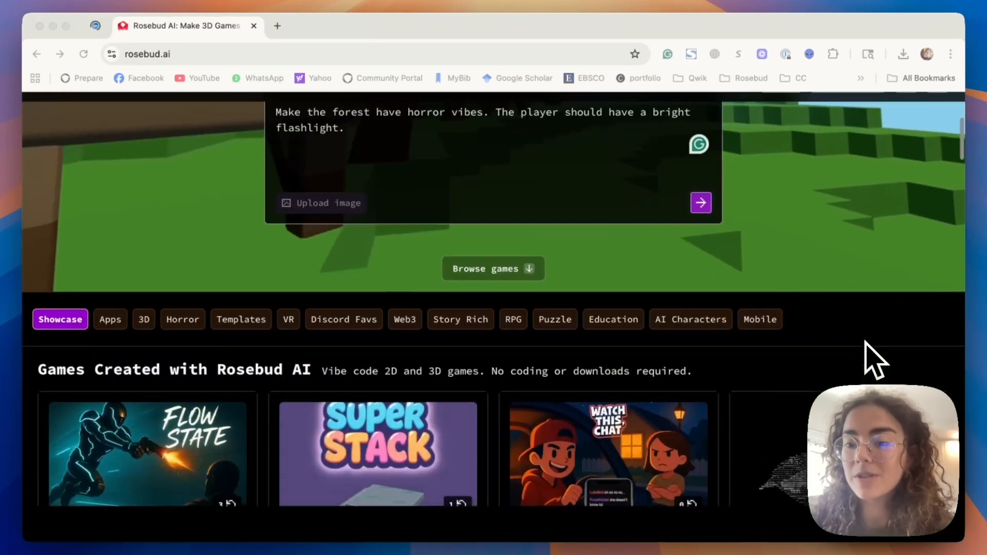
pyautogui.scroll(-3, 863, 262)
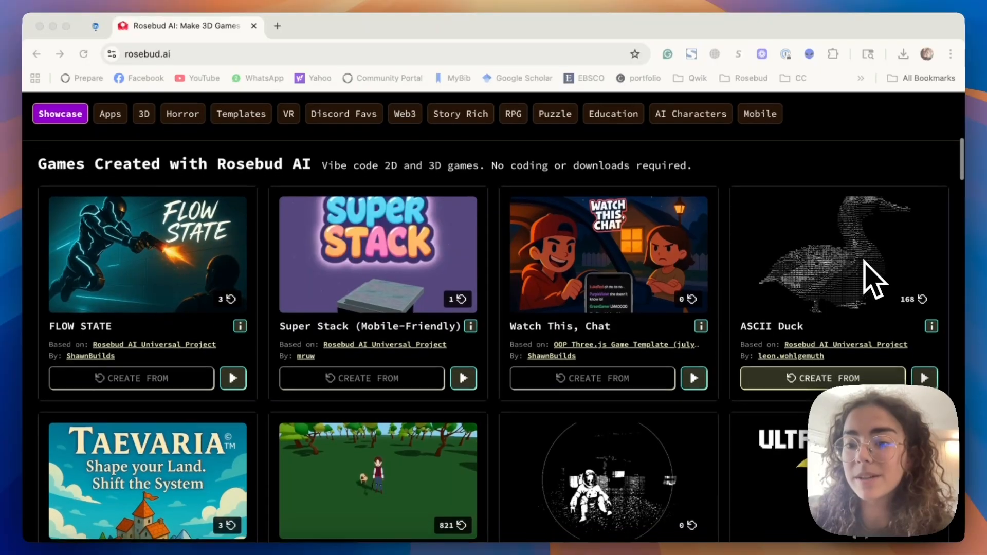
pyautogui.scroll(-3, 864, 261)
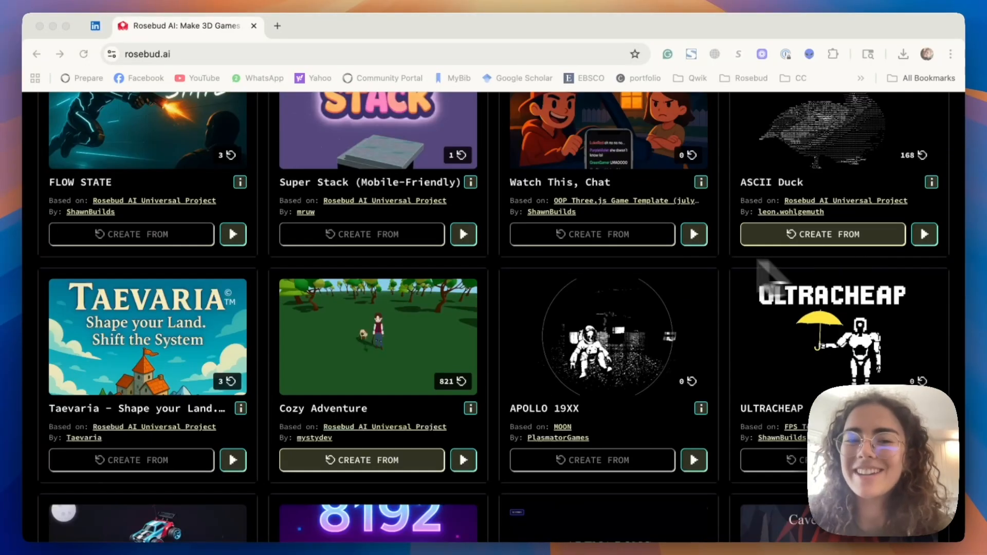
pyautogui.scroll(-3, 688, 278)
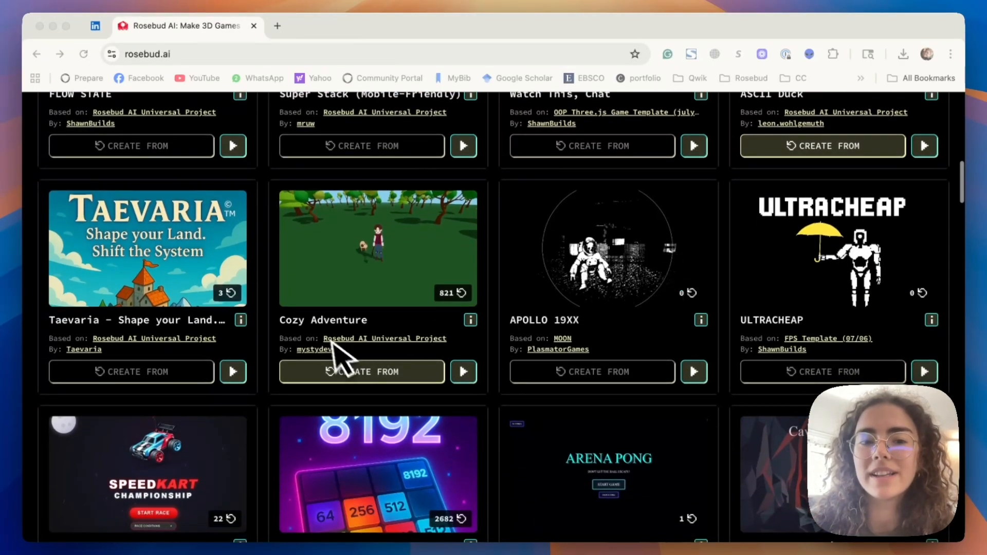
pyautogui.scroll(-4, 529, 392)
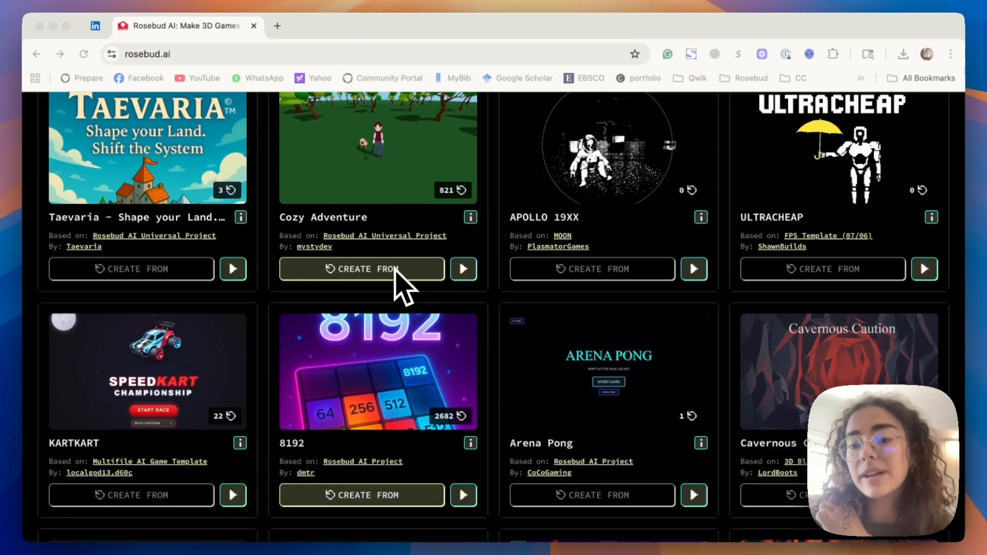
pyautogui.scroll(-4, 386, 283)
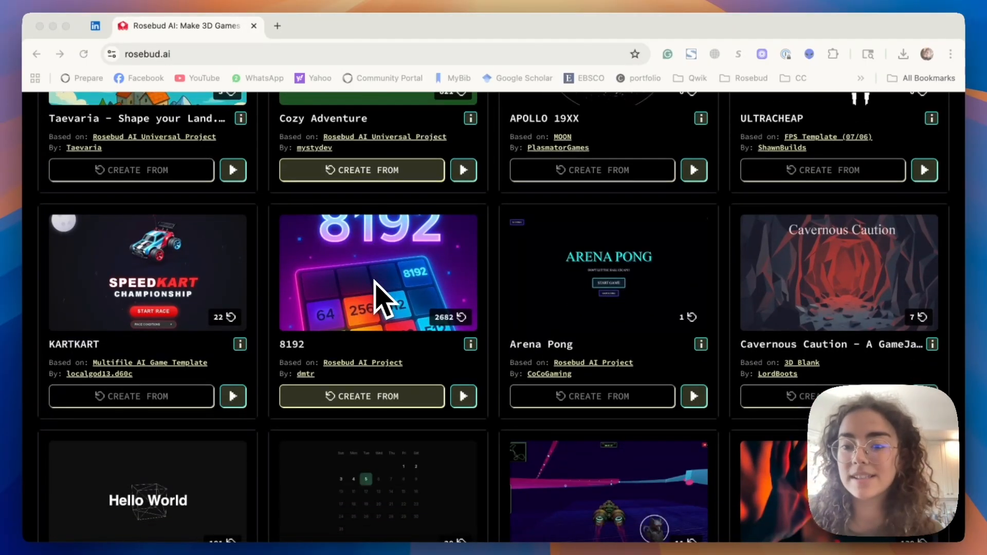
pyautogui.scroll(-15, 454, 366)
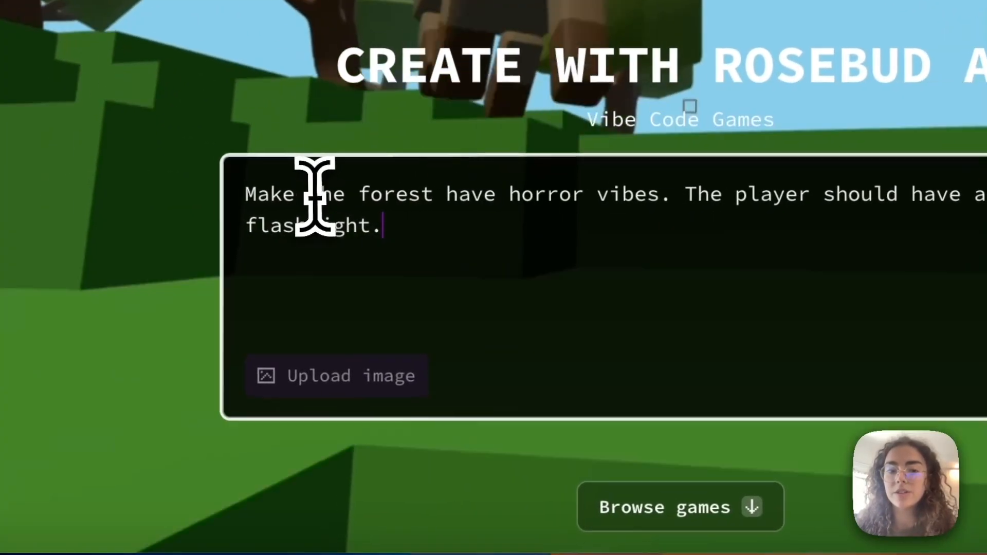
# Generate a Voxel Forest Template game with the prompt "Make the forest have a beautiful sunset scene" and mute its sound.
pyautogui.keyDown('shift'); pyautogui.click(208, 232); pyautogui.keyUp('shift')
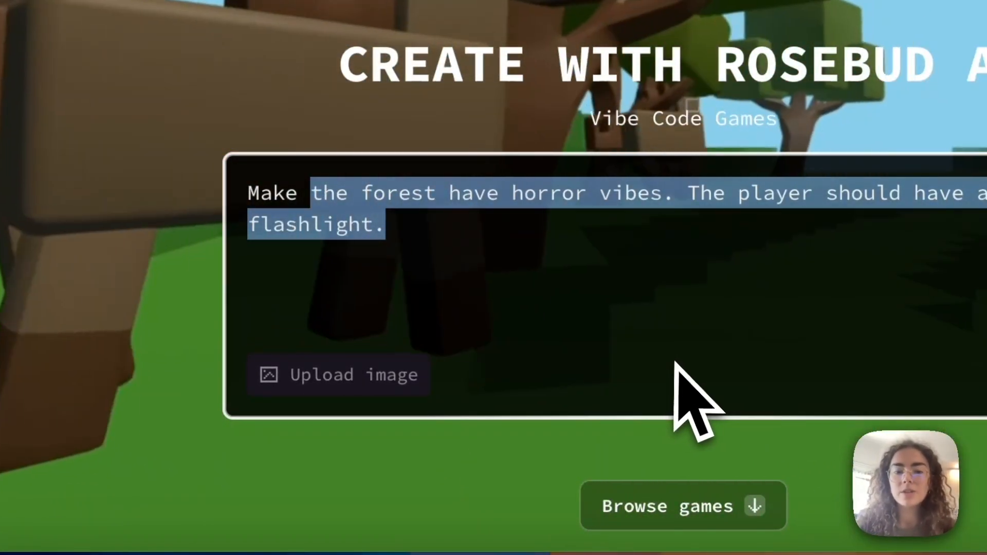
pyautogui.press('BackSpace')
pyautogui.write('the forest have a be')
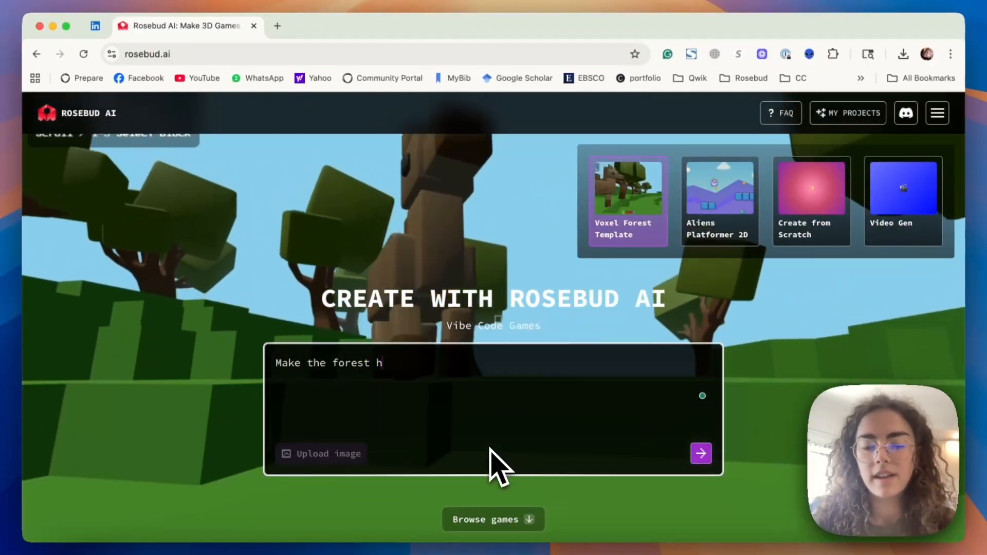
pyautogui.write('autiful sunset scene')
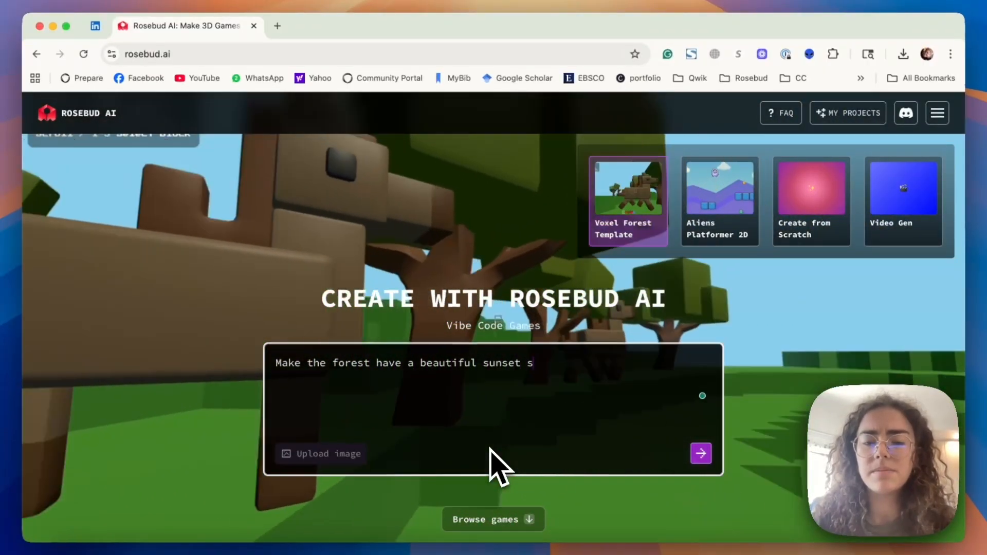
pyautogui.press('Return')
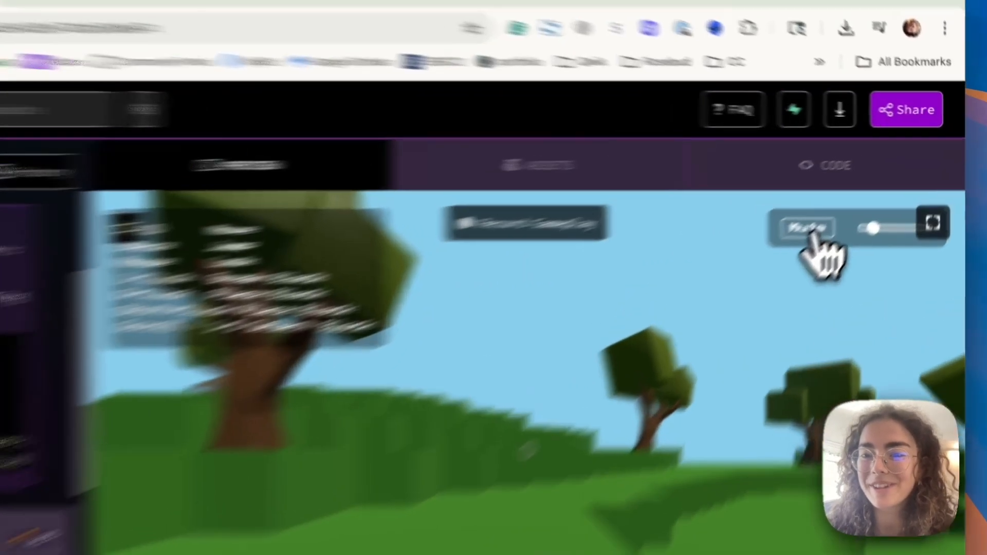
pyautogui.click(853, 200)
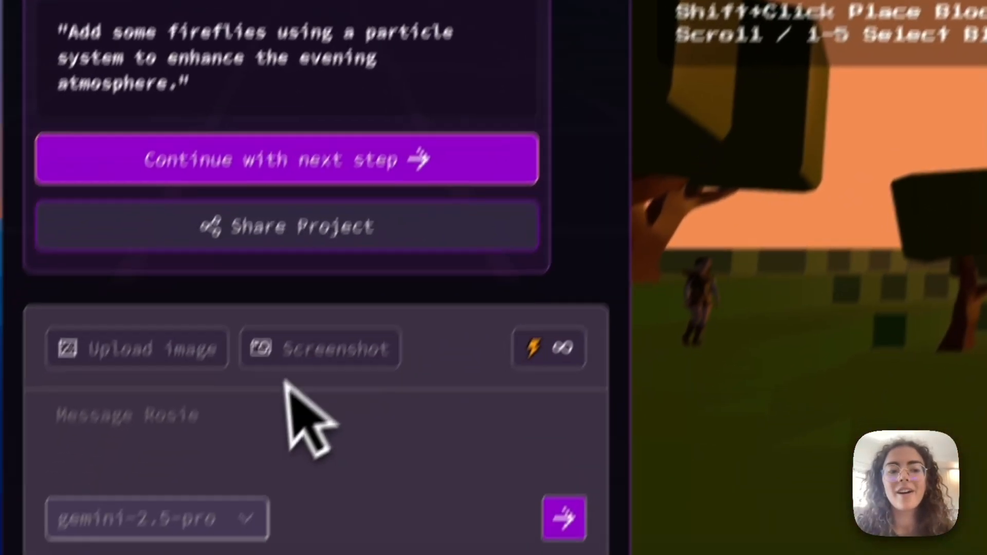
# Ask Rosie in the project chat to add chickens to the forest game.
pyautogui.click(279, 363)
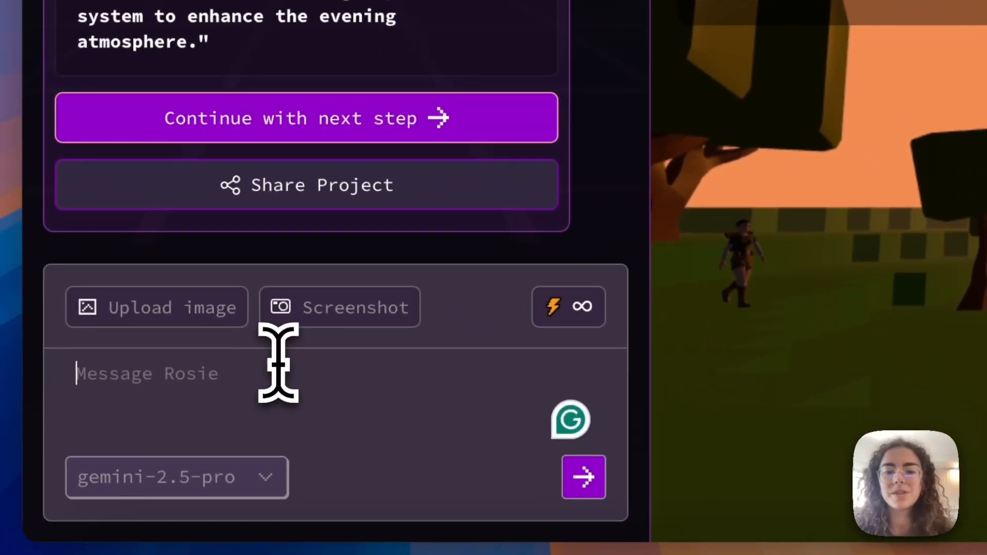
pyautogui.write('add ')
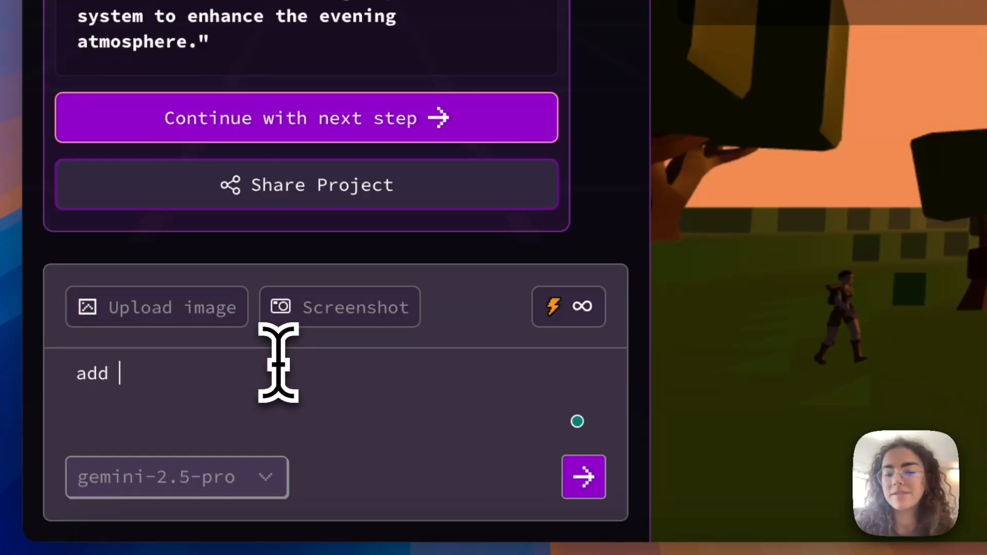
pyautogui.write('chickens in addition to the')
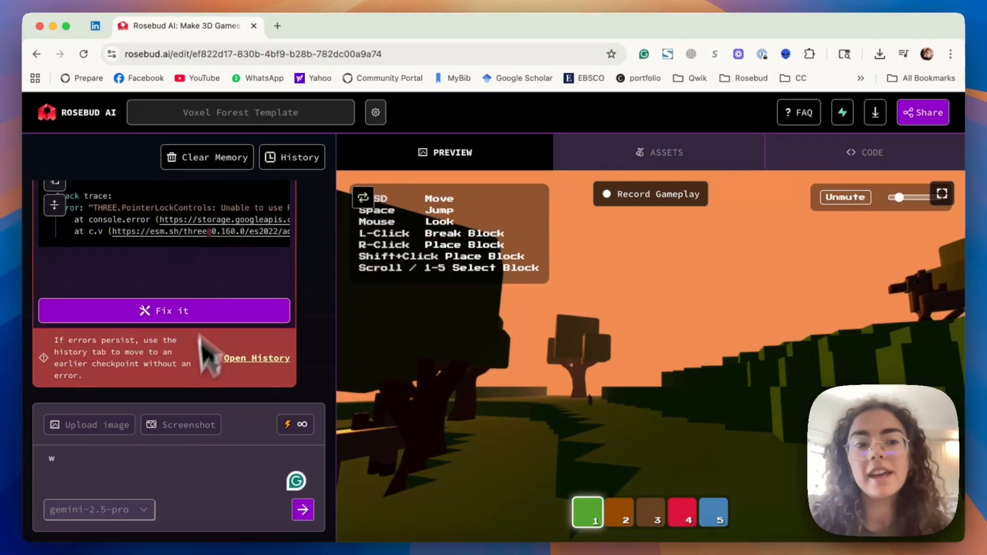
# Review the PointerLockControls error in the chat and have Rosie fix it.
pyautogui.scroll(5, 247, 247)
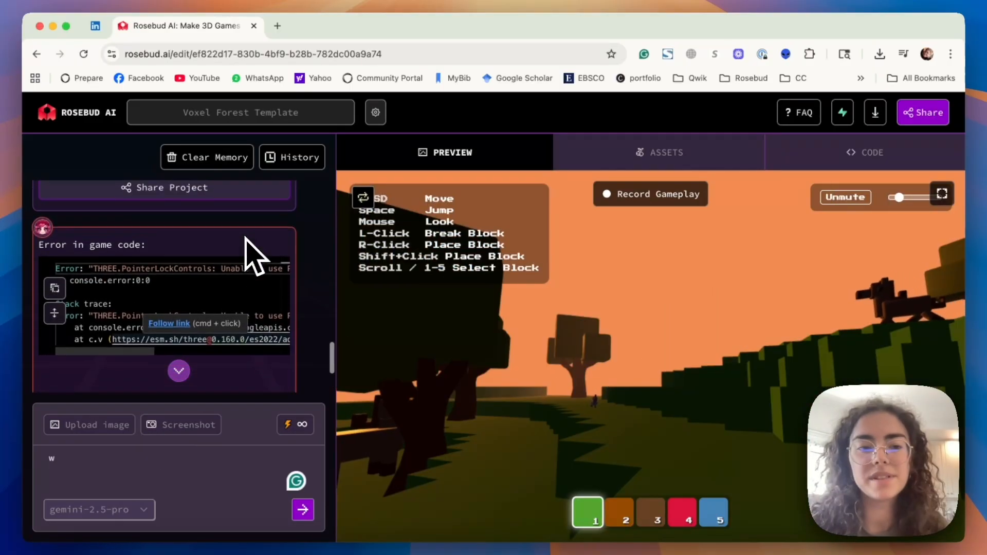
pyautogui.scroll(-3, 201, 360)
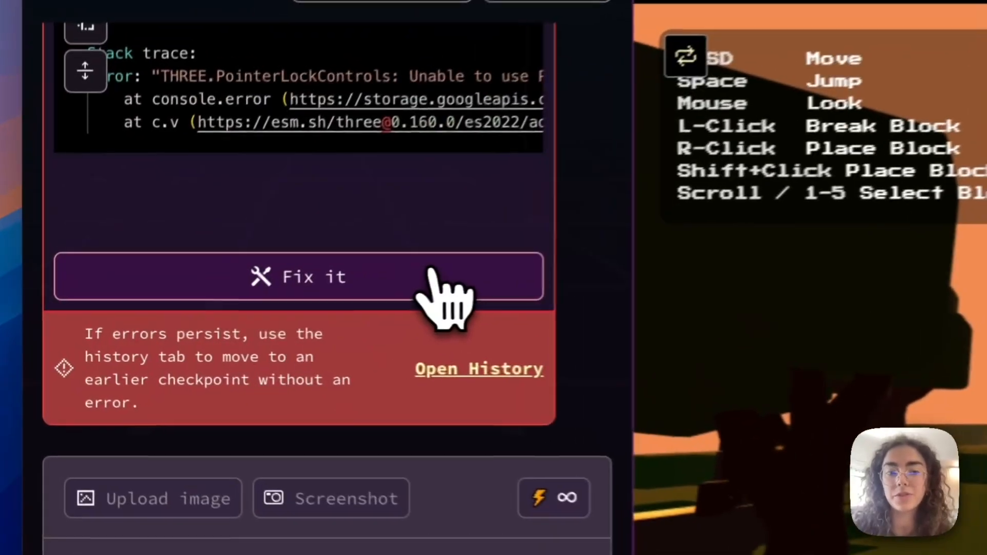
pyautogui.click(203, 313)
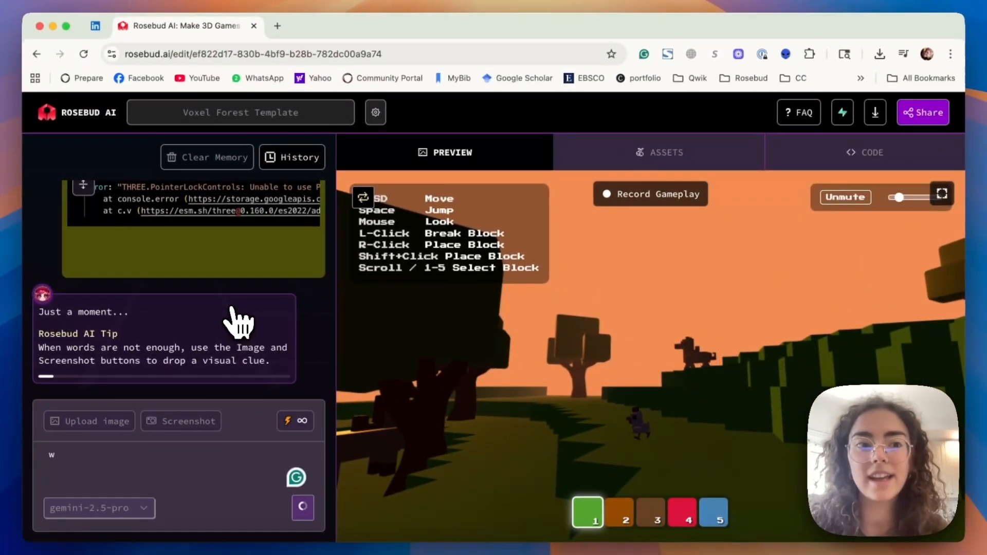
# Playtest the sunset forest in the preview by walking forward among the trees and animals.
pyautogui.click(507, 346)
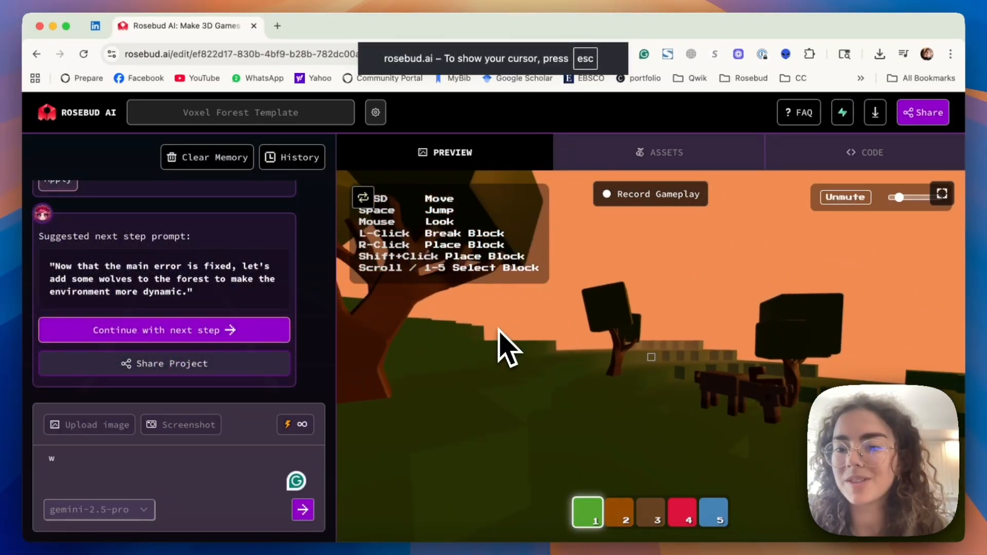
pyautogui.press('w')
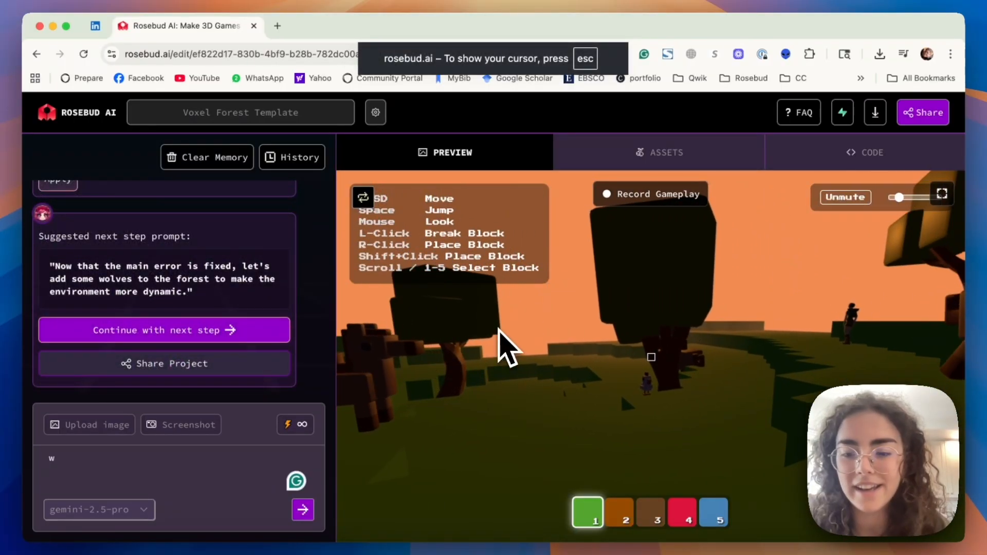
pyautogui.press('w')
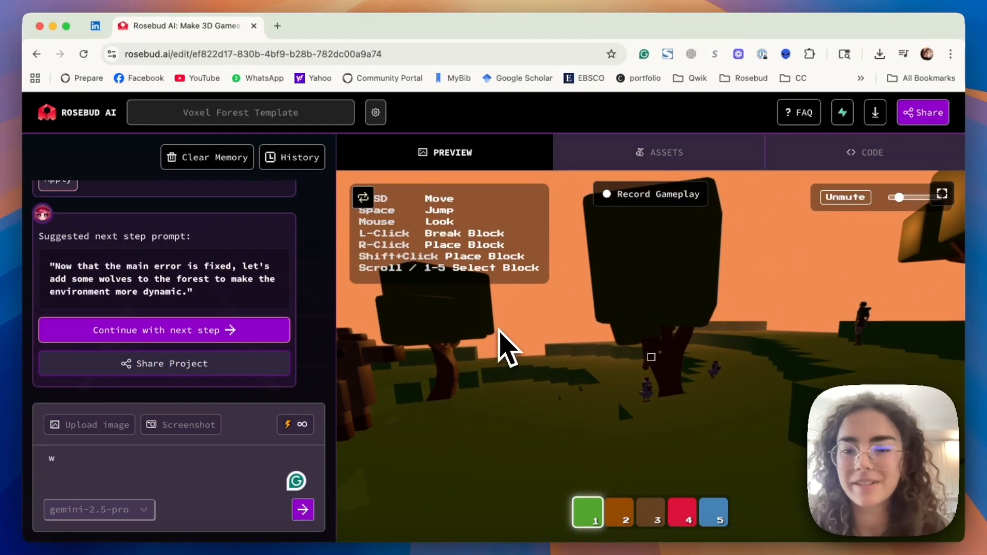
pyautogui.press('w')
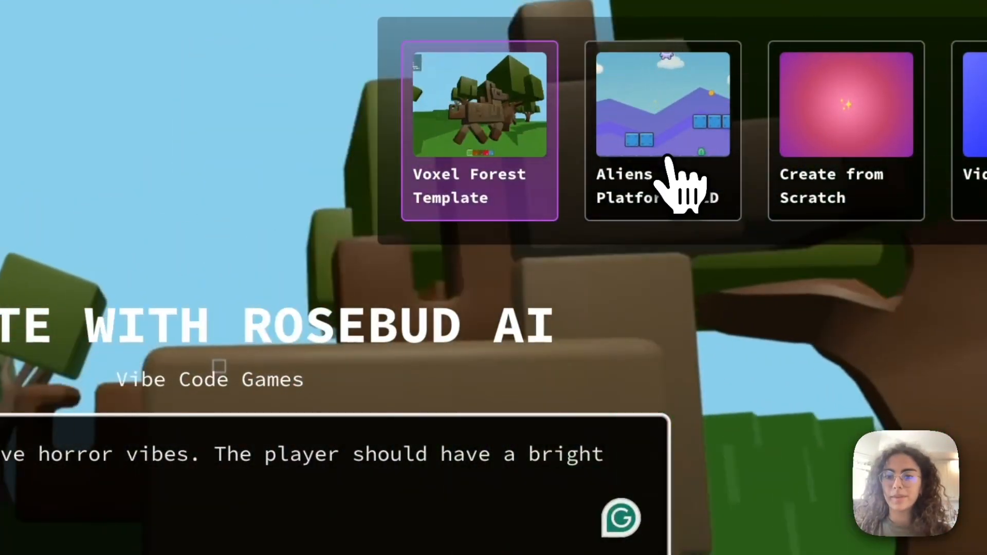
# Generate a game from the Aliens Platformer 2D template with the prompt "Turn the background green instead of blue".
pyautogui.click(669, 164)
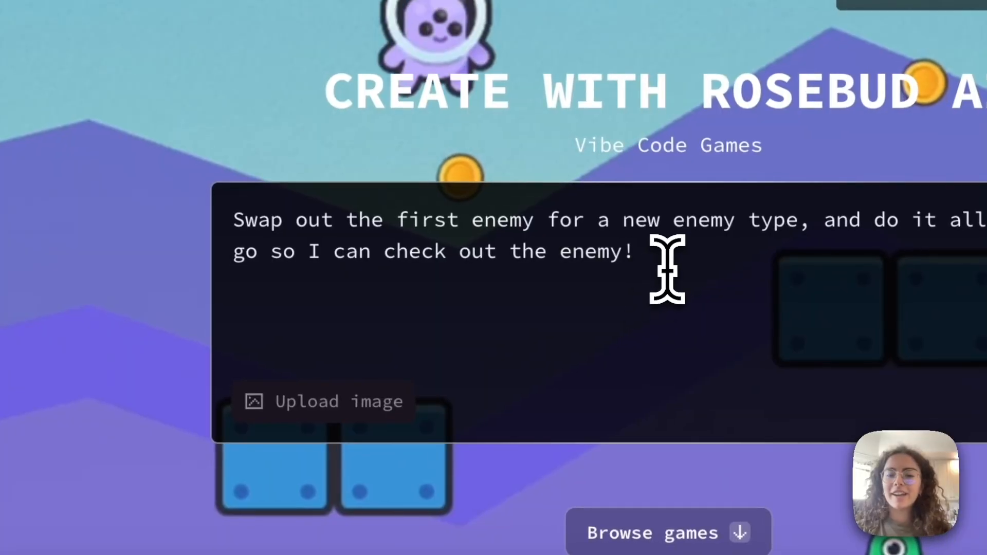
pyautogui.hotkey('ctrl', 'a')
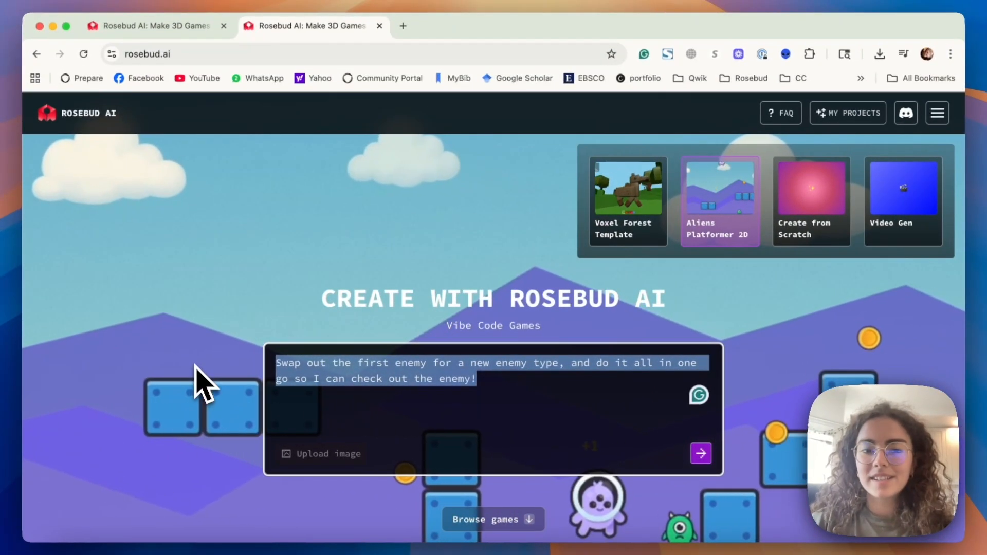
pyautogui.write('Turn the backgoroun')
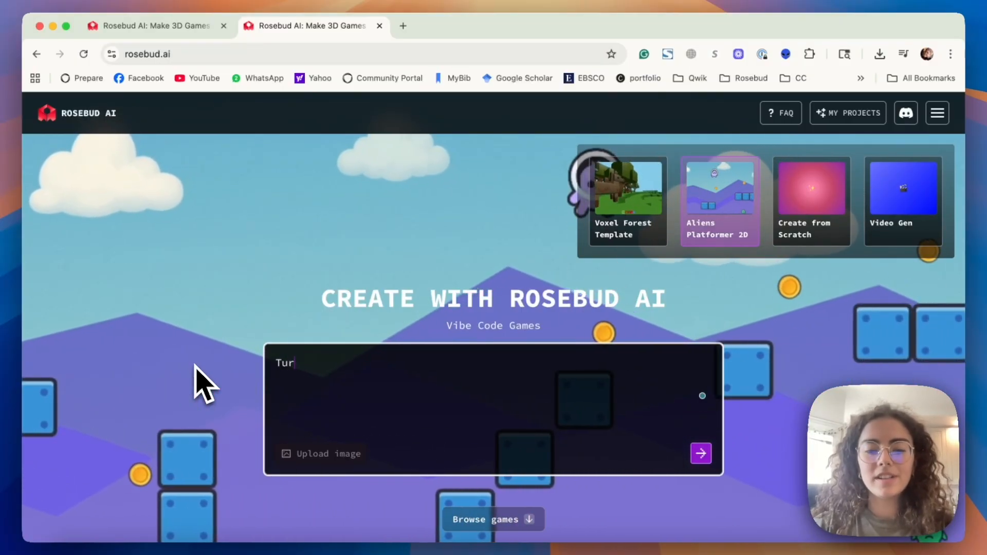
pyautogui.press('BackSpace')
pyautogui.press('BackSpace')
pyautogui.press('BackSpace')
pyautogui.press('BackSpace')
pyautogui.press('BackSpace')
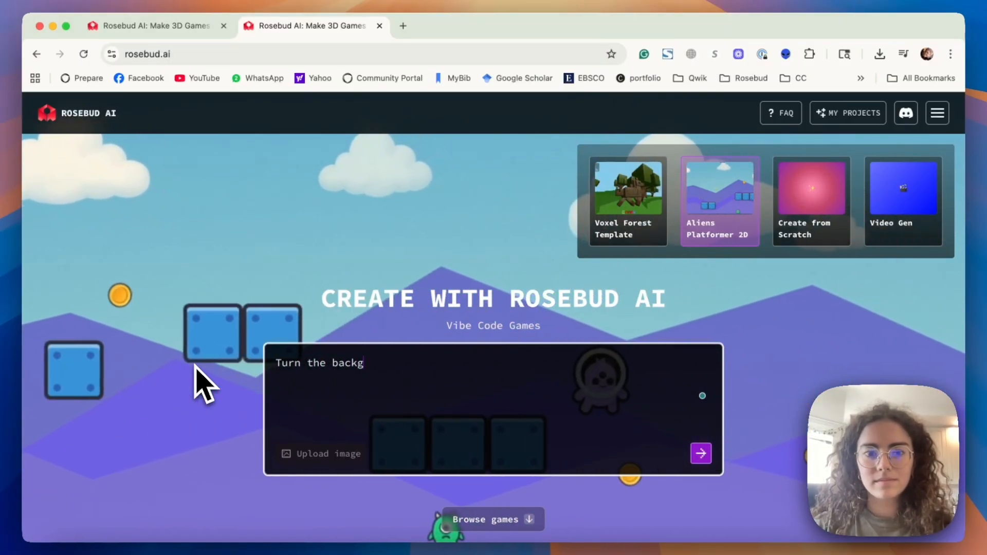
pyautogui.write('roun')
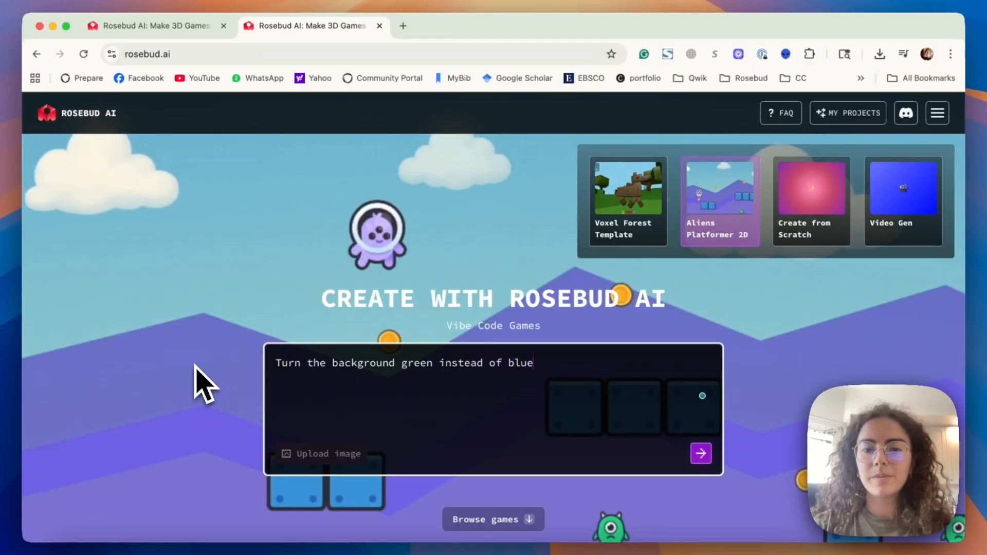
pyautogui.write('d green instead of blue')
pyautogui.click(701, 454)
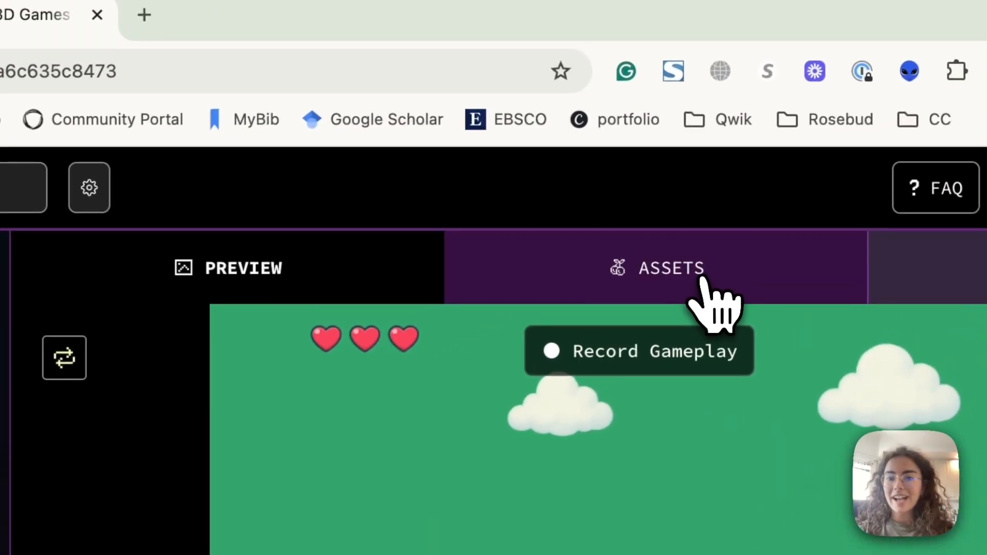
# Look through the platformer project's image assets, including the enemies, blocks, clouds, coin and character sprites.
pyautogui.click(682, 159)
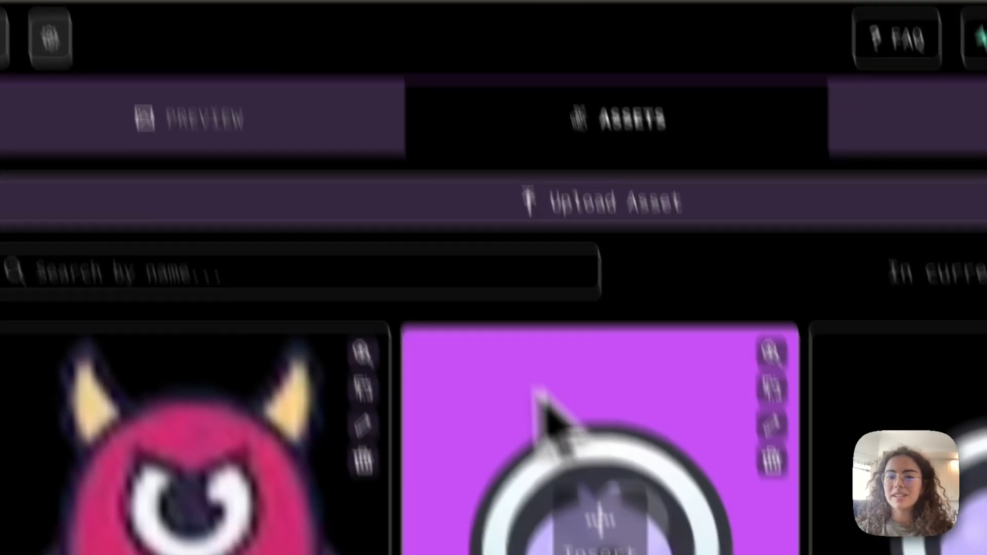
pyautogui.scroll(-5, 430, 354)
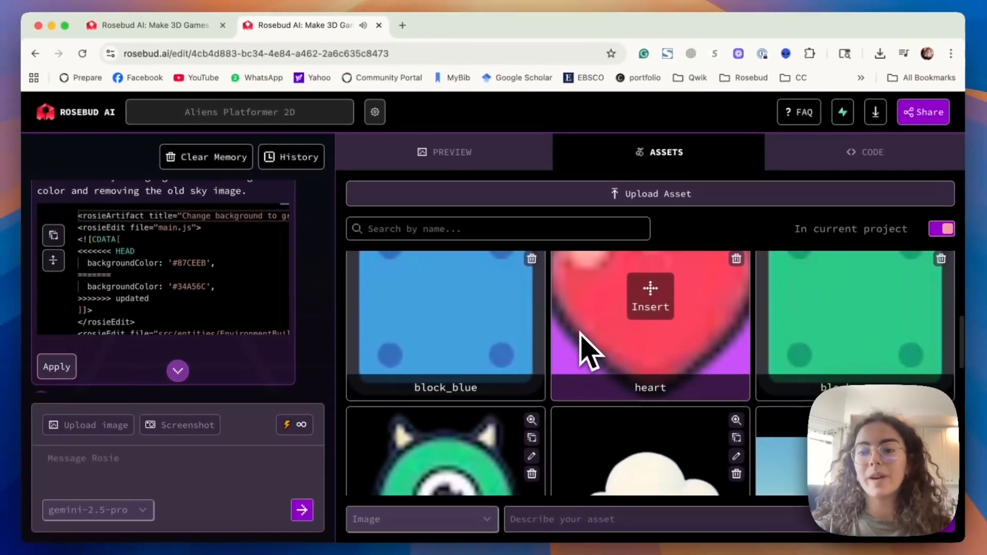
pyautogui.scroll(-3, 537, 341)
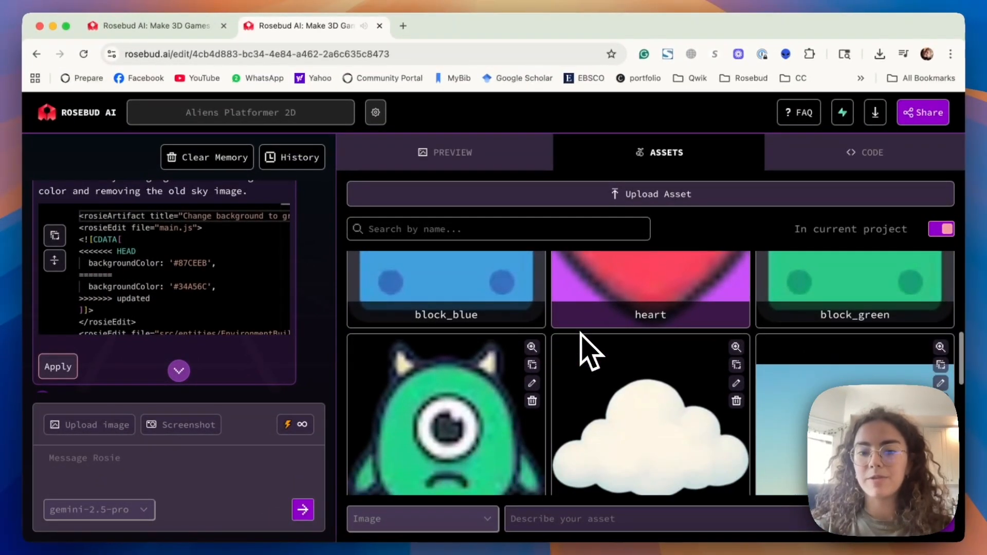
pyautogui.scroll(4, 537, 340)
pyautogui.scroll(-4, 555, 340)
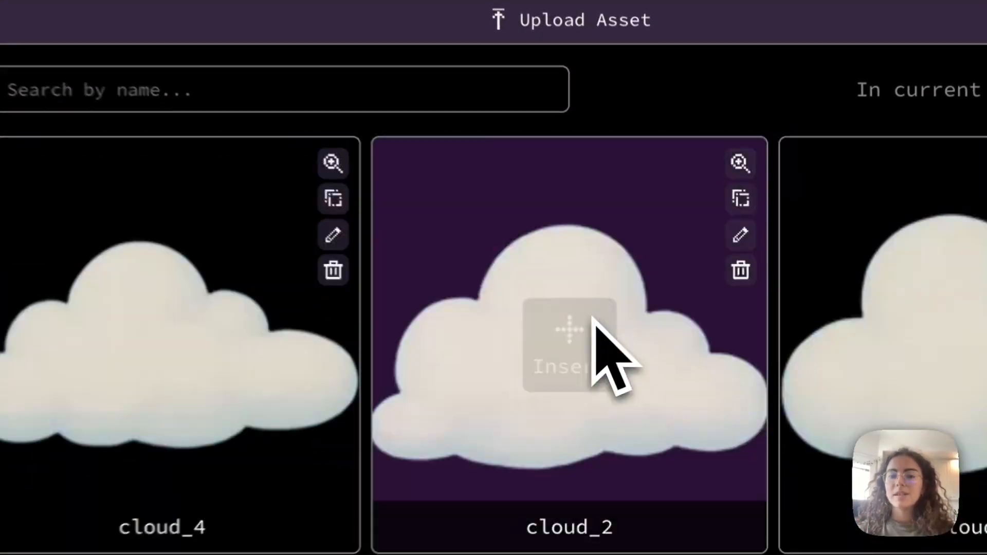
pyautogui.scroll(-5, 689, 381)
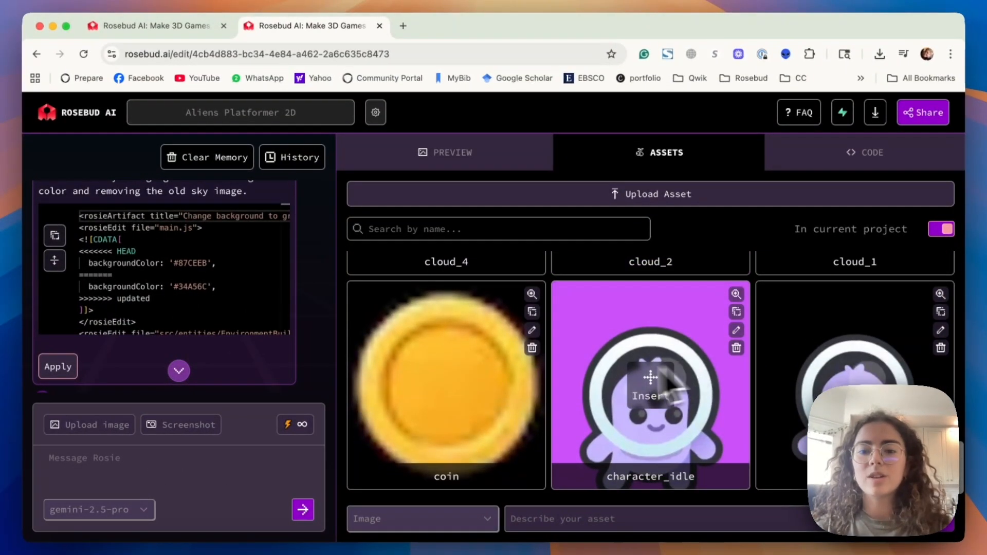
pyautogui.scroll(5, 602, 329)
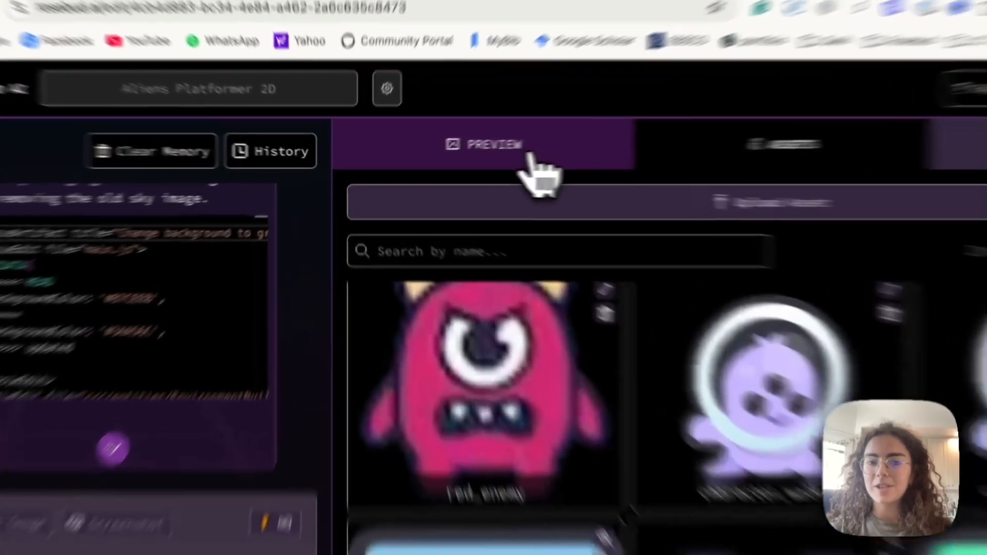
# Return to the platformer's preview and send Rosie the prompt "add ina. different kind of enemy and make them the red enemy".
pyautogui.click(484, 164)
pyautogui.click(161, 475)
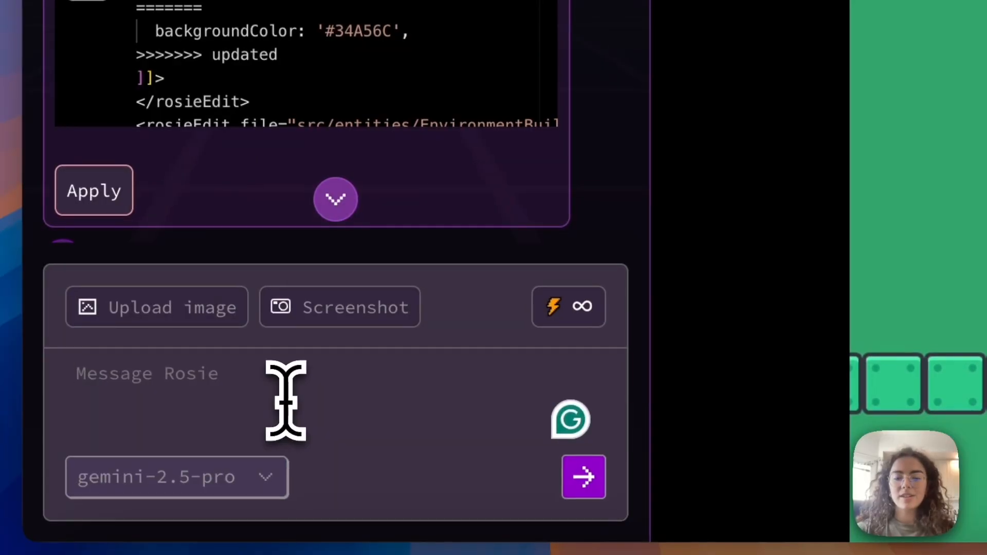
pyautogui.write('add ina. different kind of enemy and make them the red enemy')
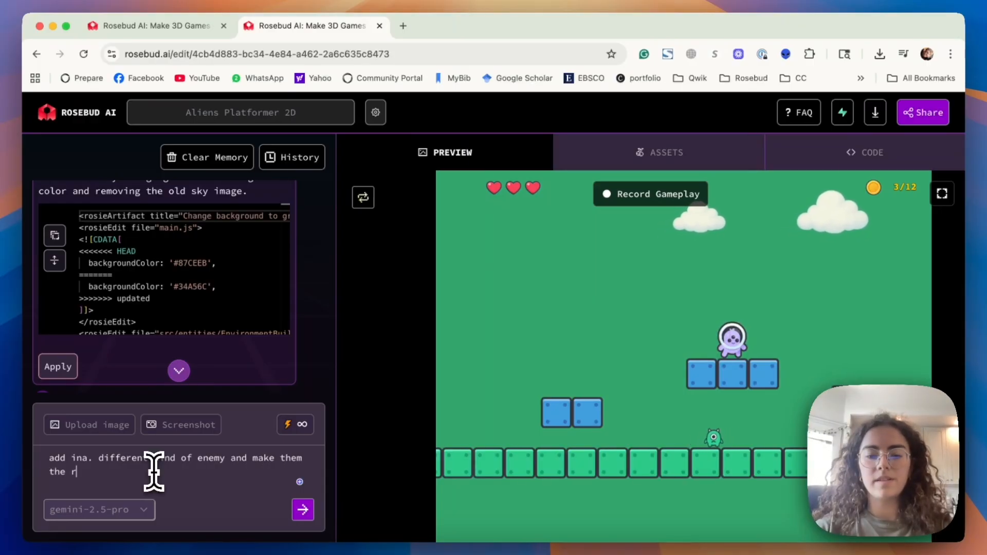
pyautogui.press('Return')
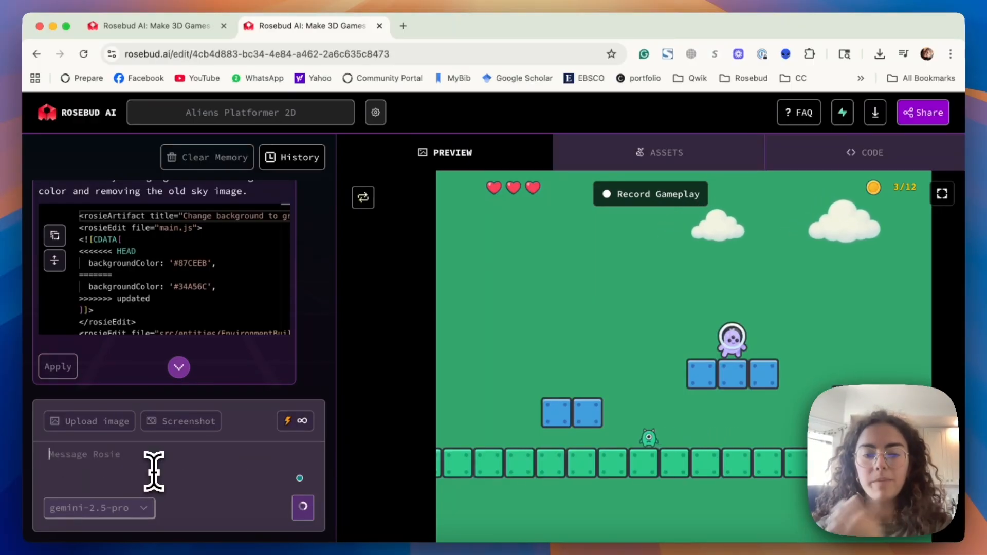
pyautogui.scroll(-10, 273, 315)
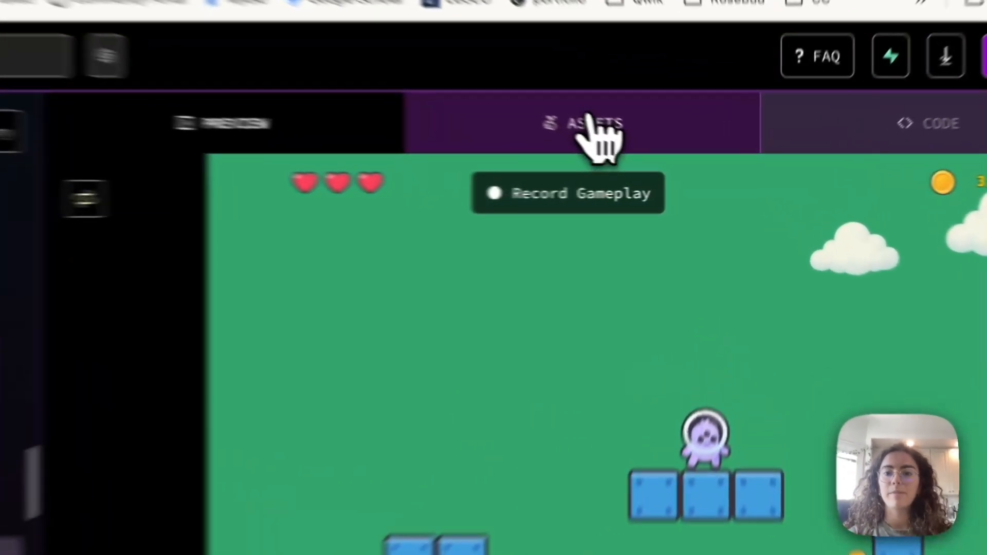
# Insert the character_walk_a asset into the message to Rosie, and clear the message.
pyautogui.click(663, 150)
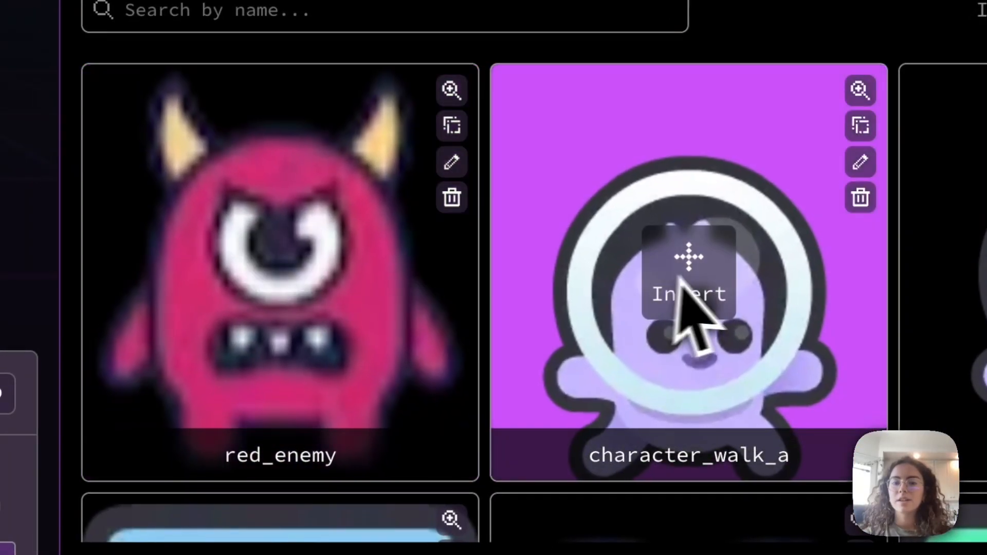
pyautogui.click(680, 280)
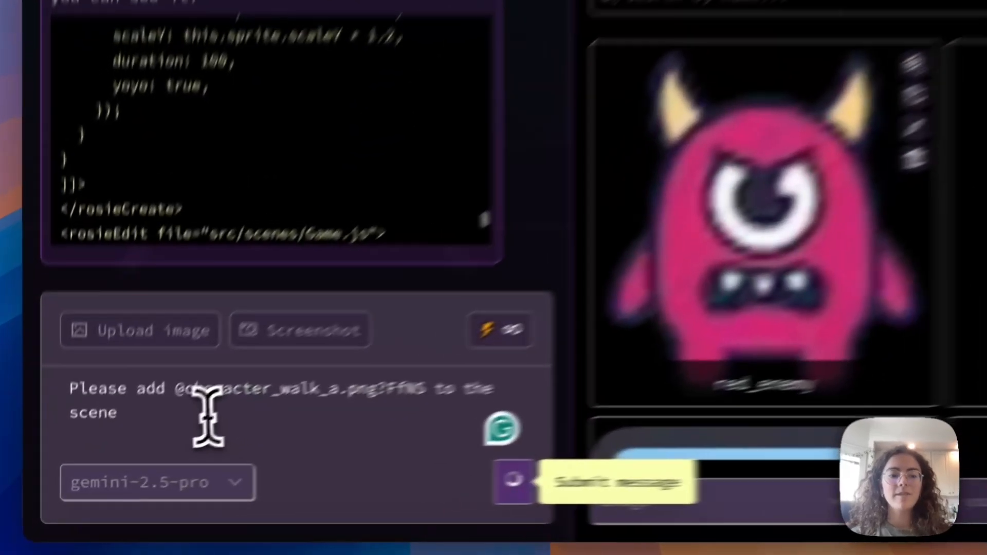
pyautogui.press('super+a')
pyautogui.press('BackSpace')
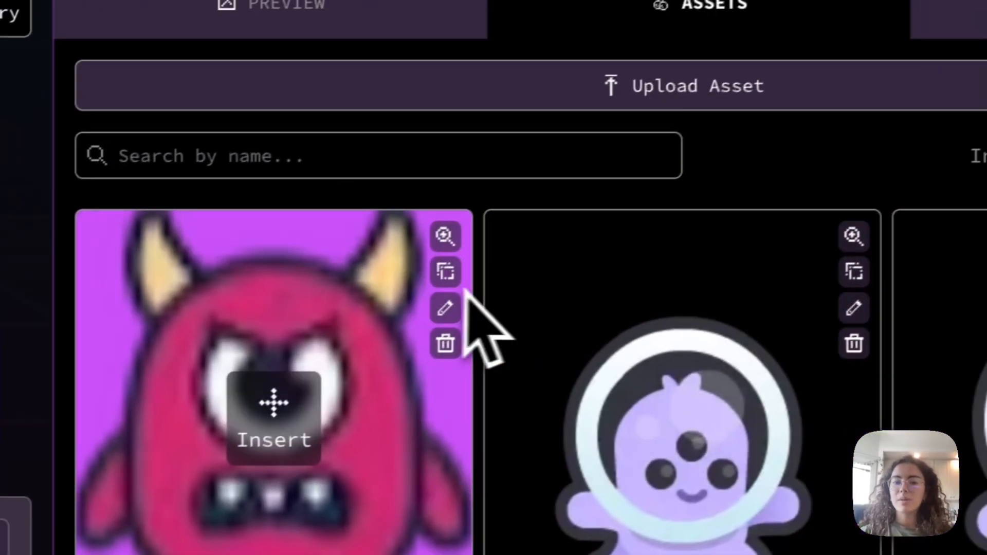
pyautogui.click(890, 115)
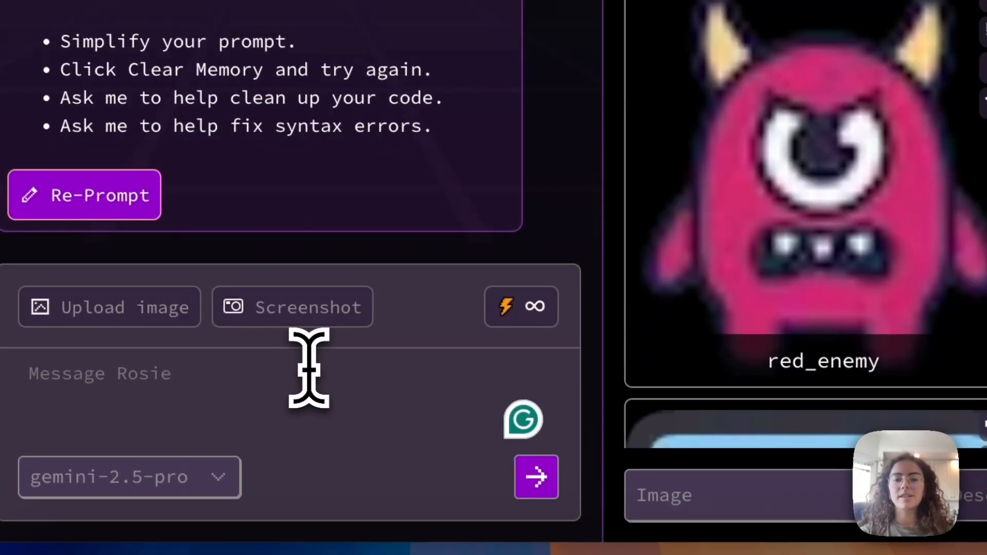
pyautogui.write('replace green enemies with https://rosebud.ai/assets/red_enemy.png?D9HF')
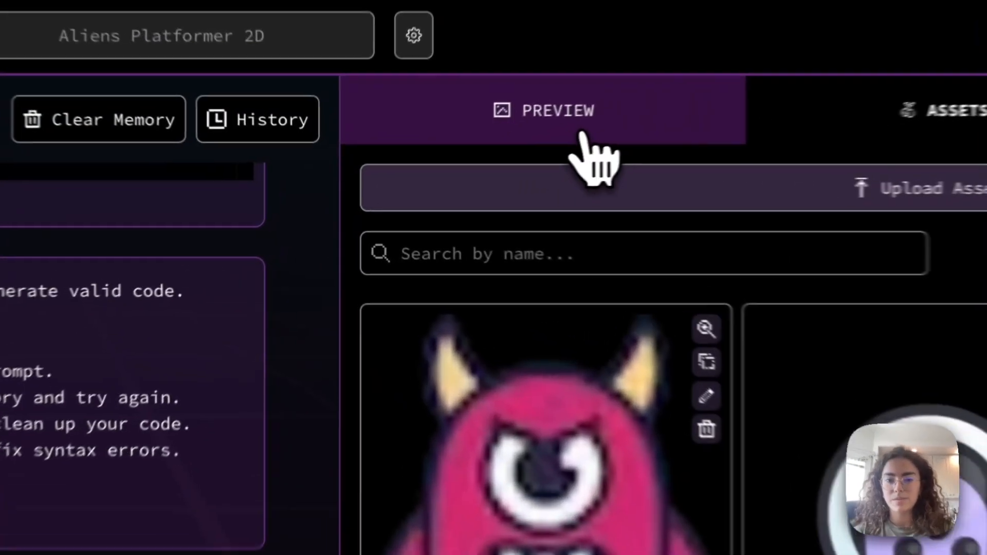
pyautogui.click(466, 163)
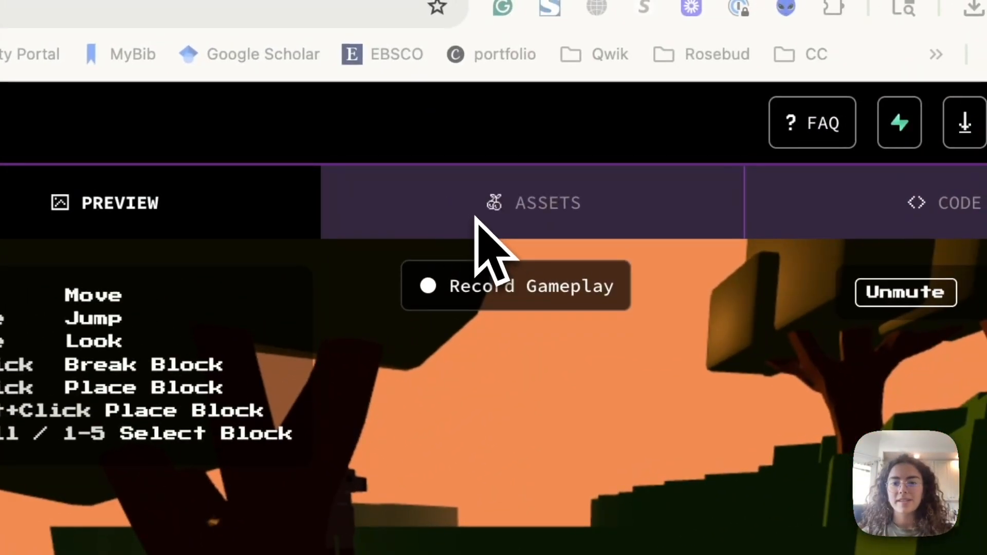
# Look through the Voxel Forest project's assets, including the ambience audio and 3D animal models.
pyautogui.click(584, 221)
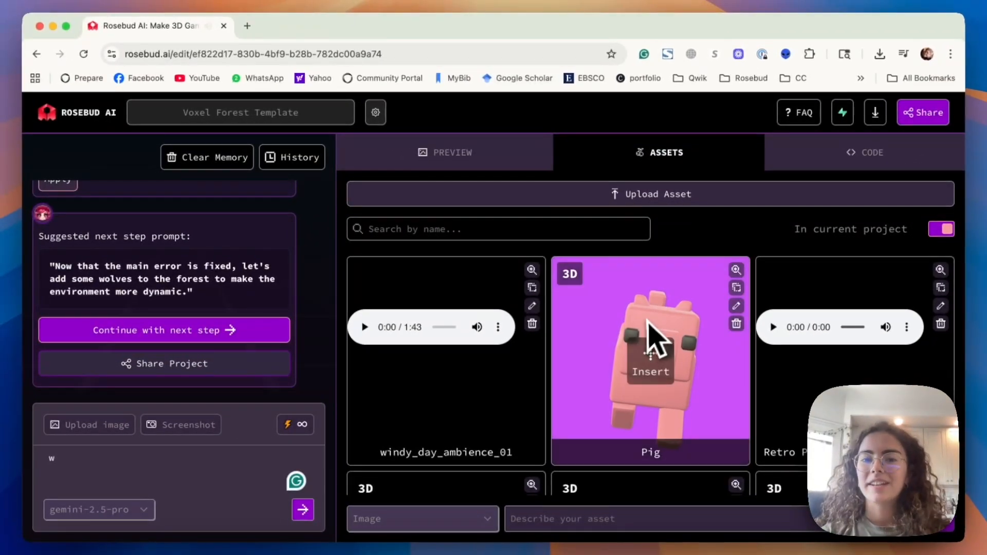
pyautogui.scroll(-2, 650, 334)
pyautogui.scroll(-1, 662, 309)
pyautogui.scroll(3, 667, 302)
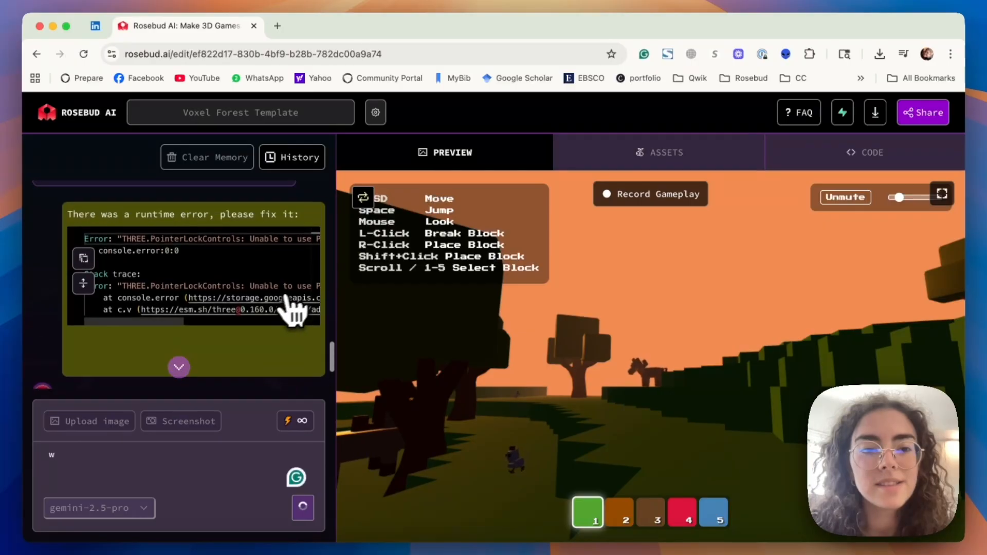
# Review the Voxel Forest chat history, from the chickens prompt to the code edits for the sunset scene's fog, lighting and shadows.
pyautogui.scroll(10, 296, 309)
pyautogui.scroll(5, 301, 308)
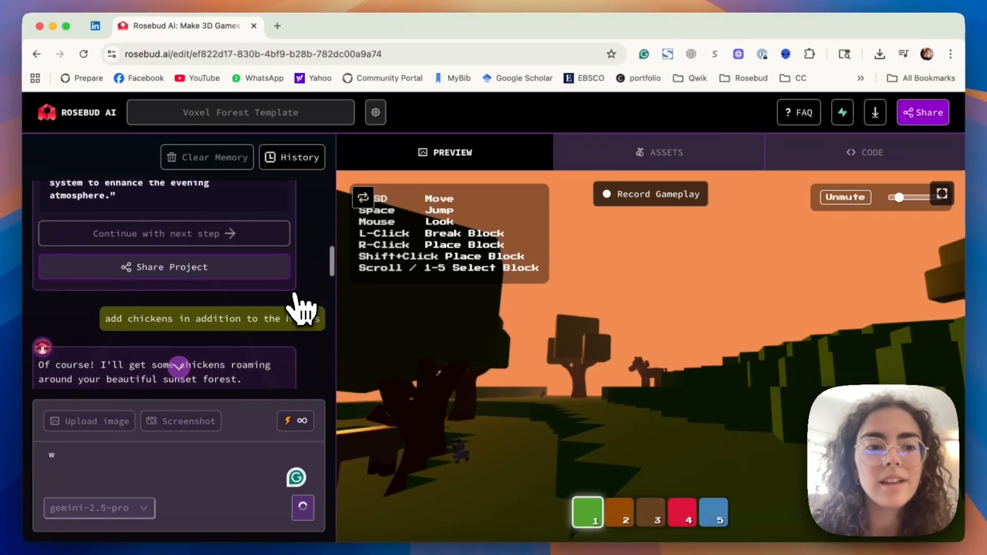
pyautogui.scroll(-3, 301, 309)
pyautogui.scroll(5, 301, 309)
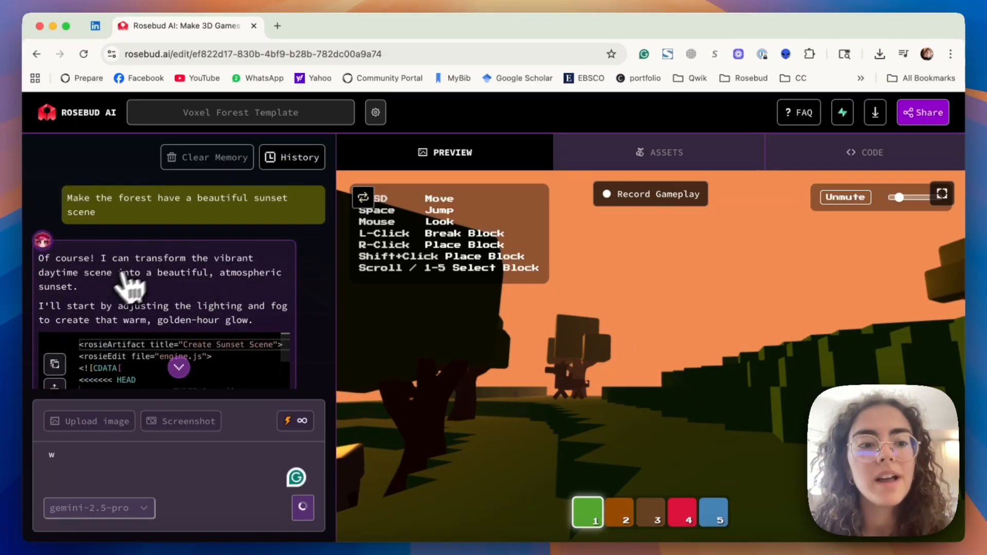
pyautogui.scroll(-5, 134, 288)
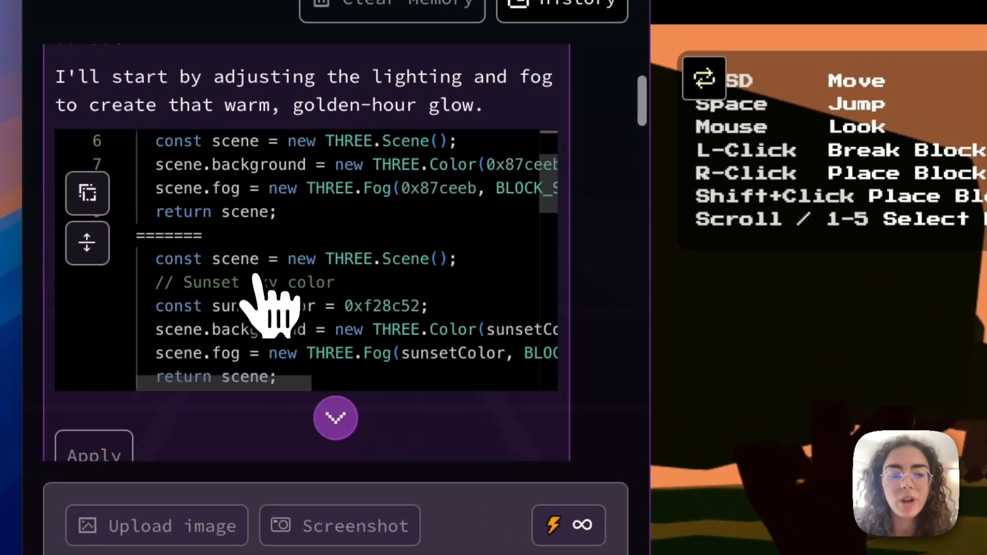
pyautogui.scroll(-5, 270, 308)
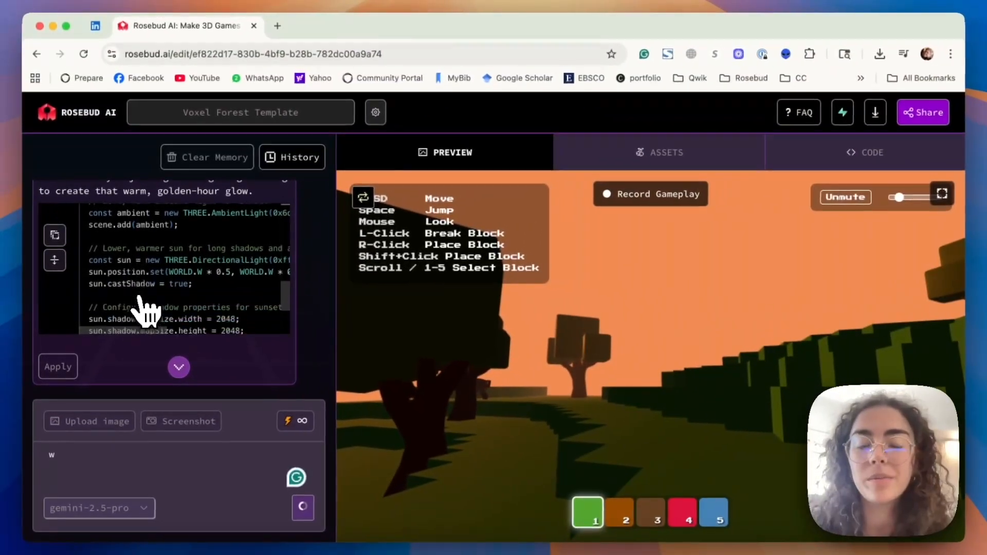
pyautogui.scroll(-2, 147, 311)
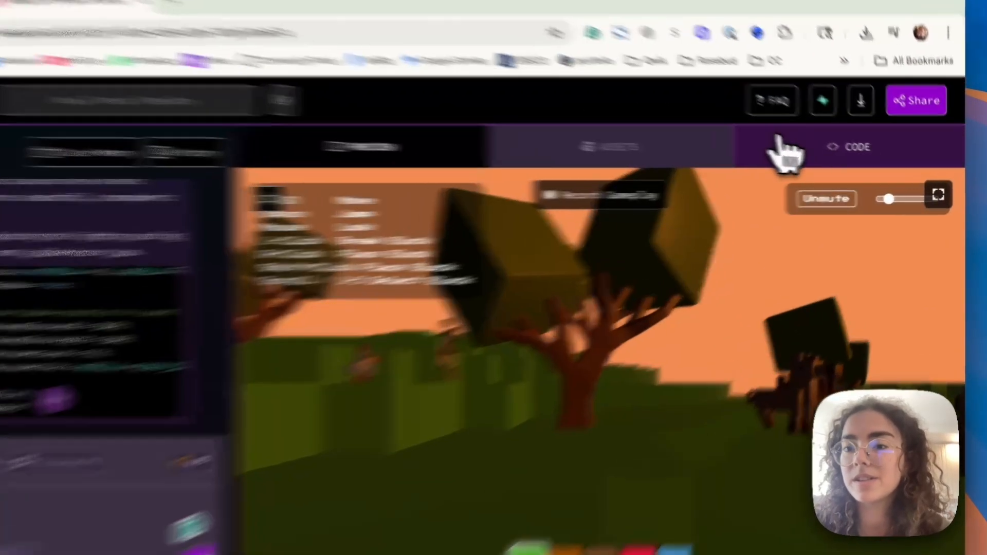
# Examine the Voxel Forest project's code files, reading through the animations metadata file, and return to the preview.
pyautogui.click(806, 149)
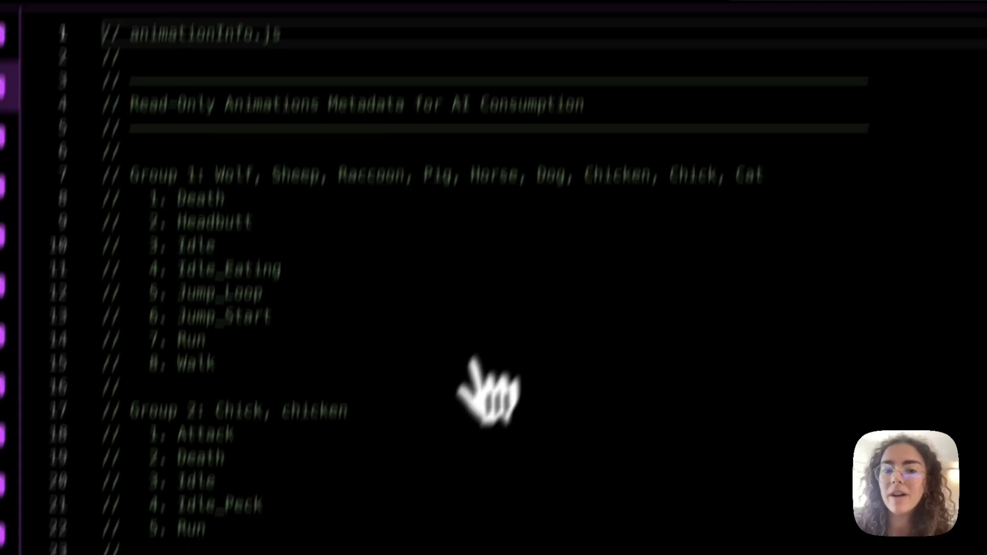
pyautogui.scroll(-15, 456, 403)
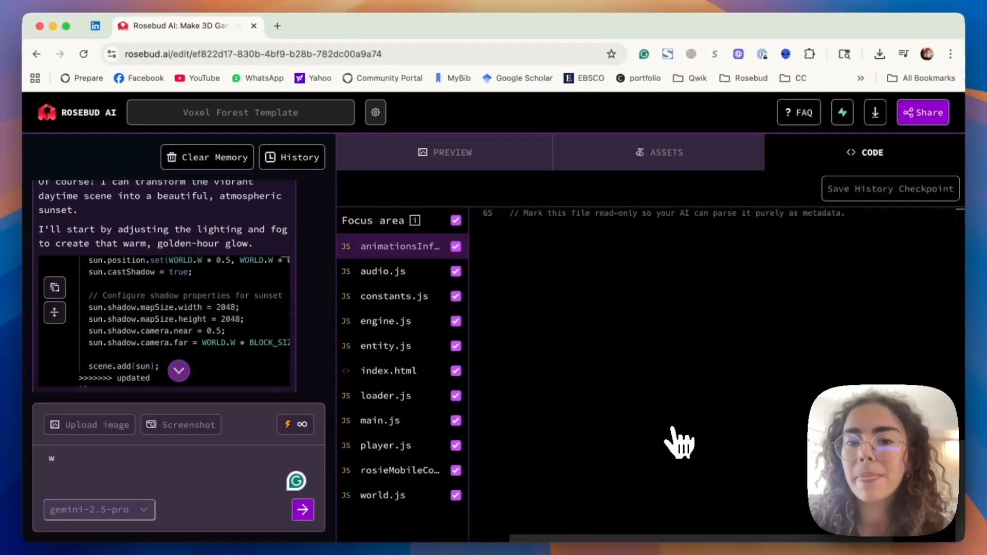
pyautogui.scroll(15, 679, 441)
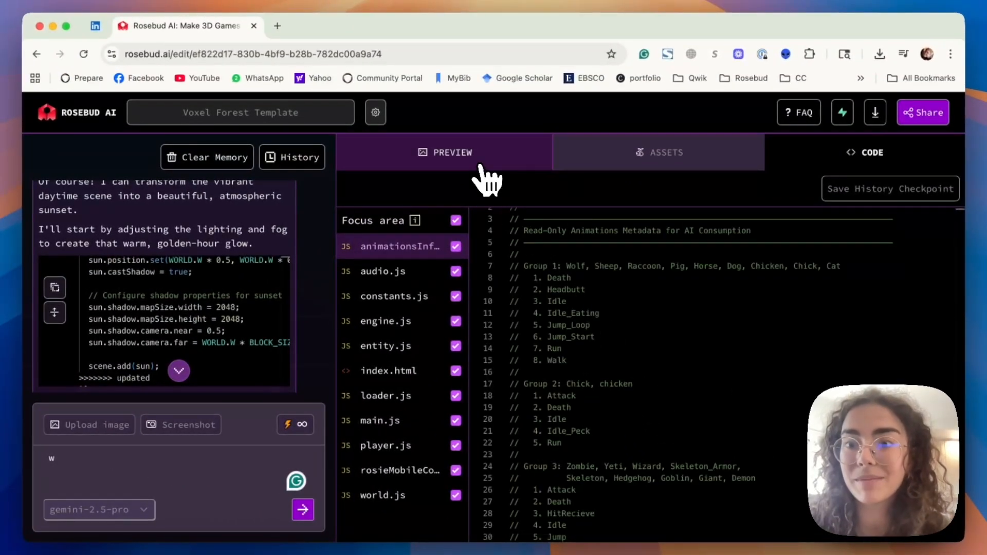
pyautogui.click(481, 165)
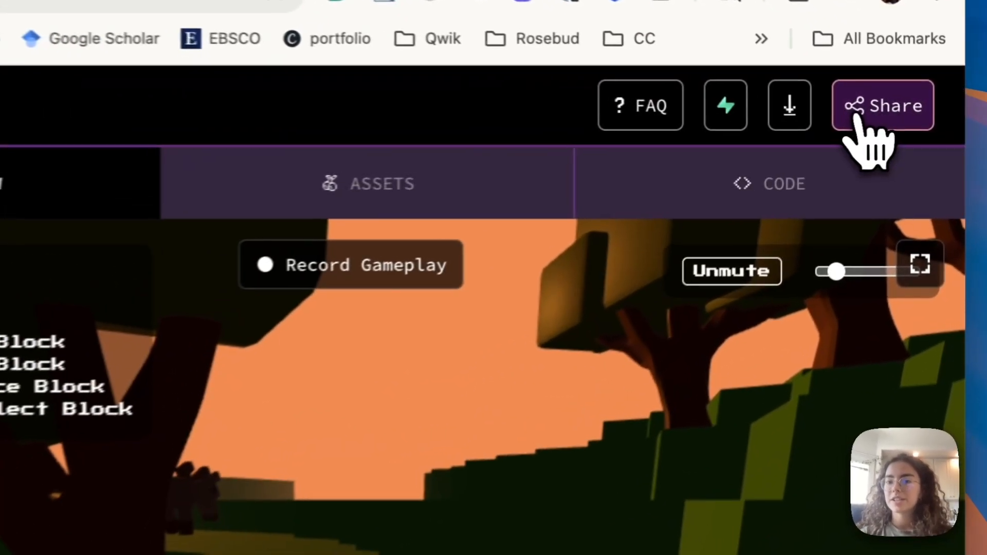
# Publish the Voxel Forest project and copy its share link.
pyautogui.click(912, 117)
pyautogui.click(799, 251)
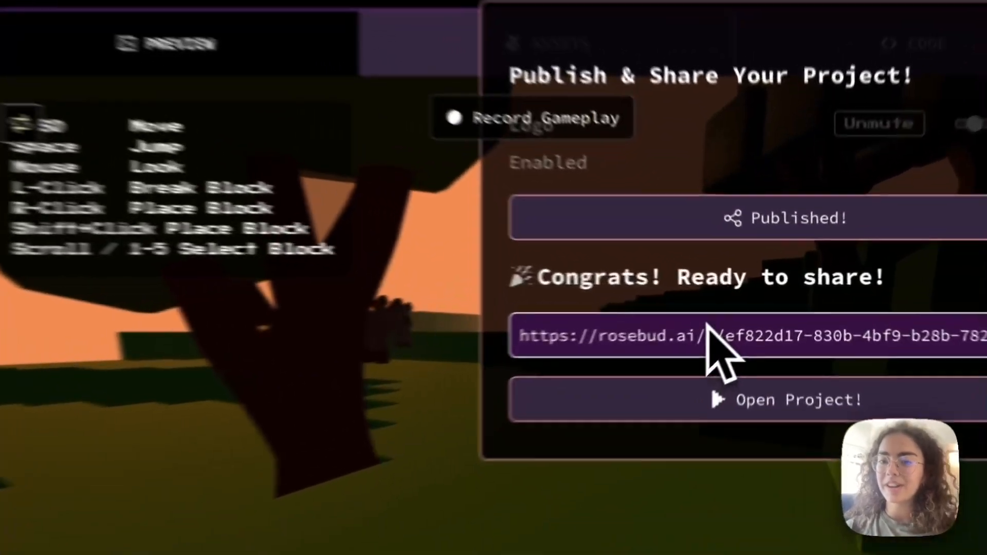
pyautogui.click(532, 501)
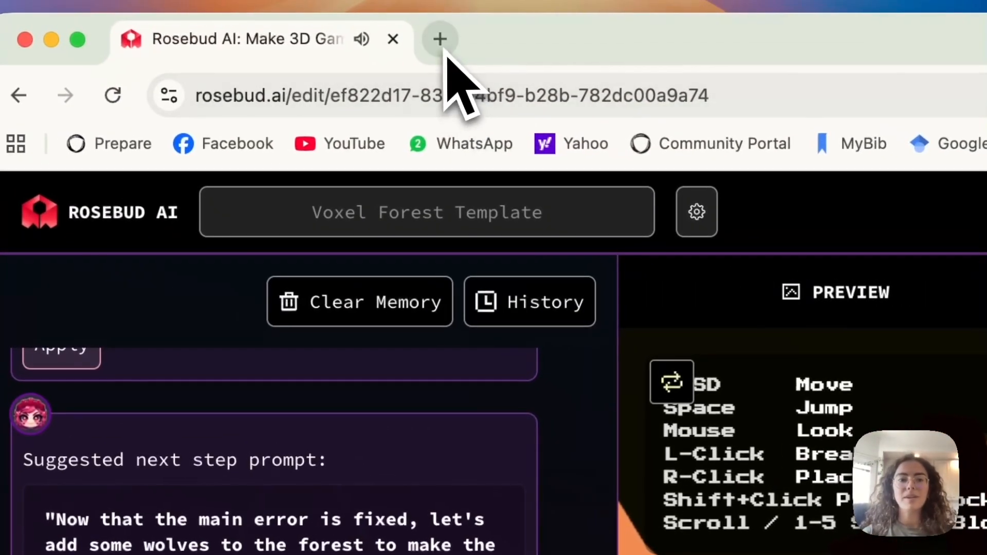
# Open the published Voxel Forest game from its copied link in a new browser tab.
pyautogui.click(440, 39)
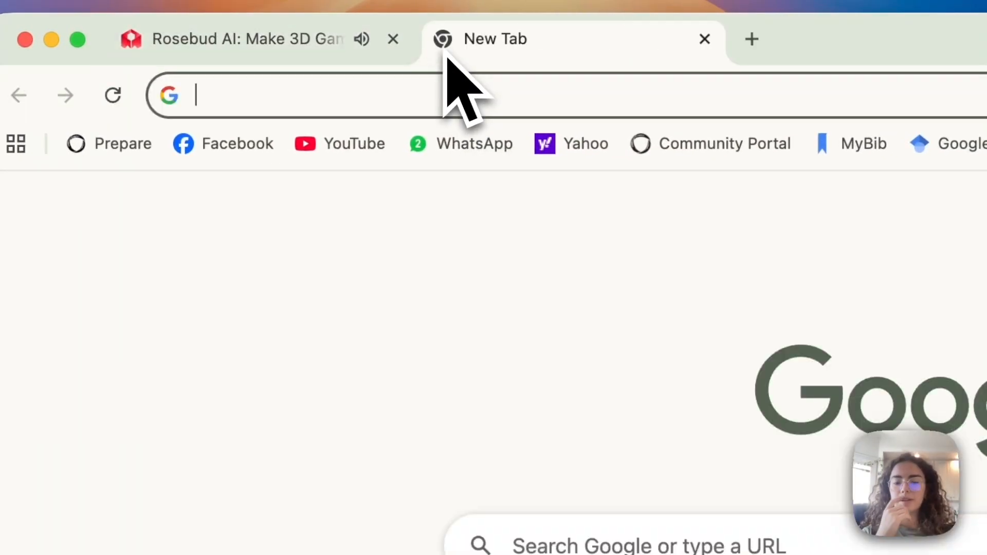
pyautogui.press('super+v')
pyautogui.press('Return')
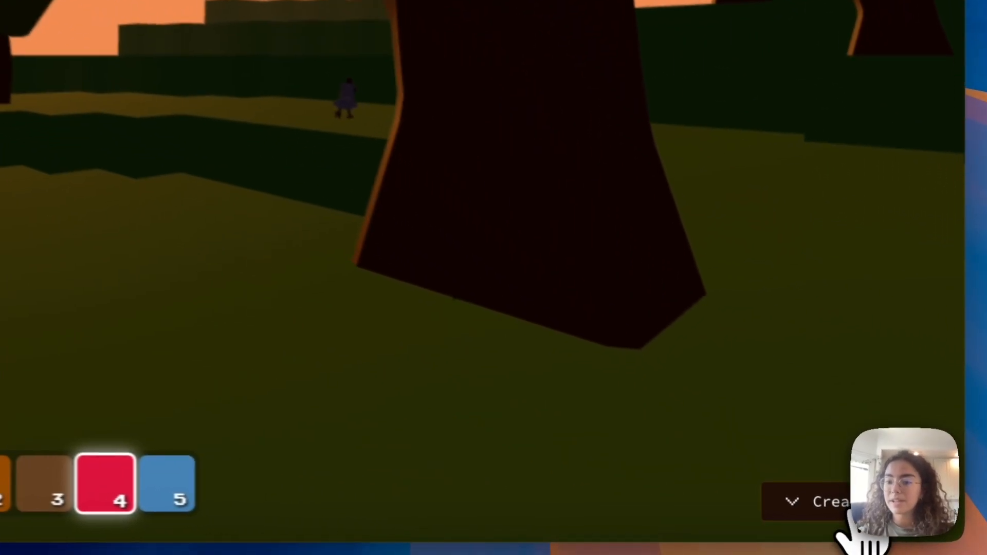
# Remix the published Voxel Forest game as an editable project and mute its sound.
pyautogui.scroll(-10, 856, 535)
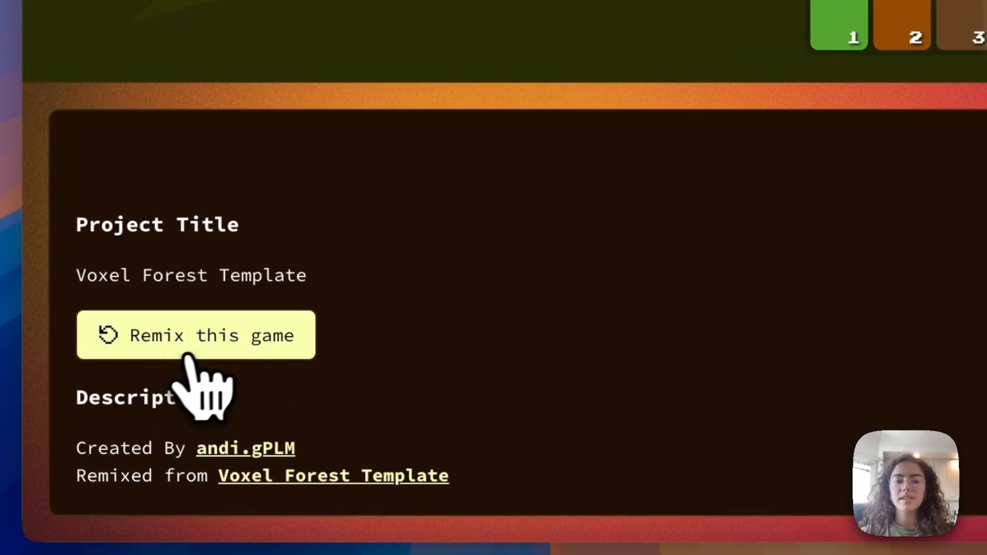
pyautogui.click(214, 342)
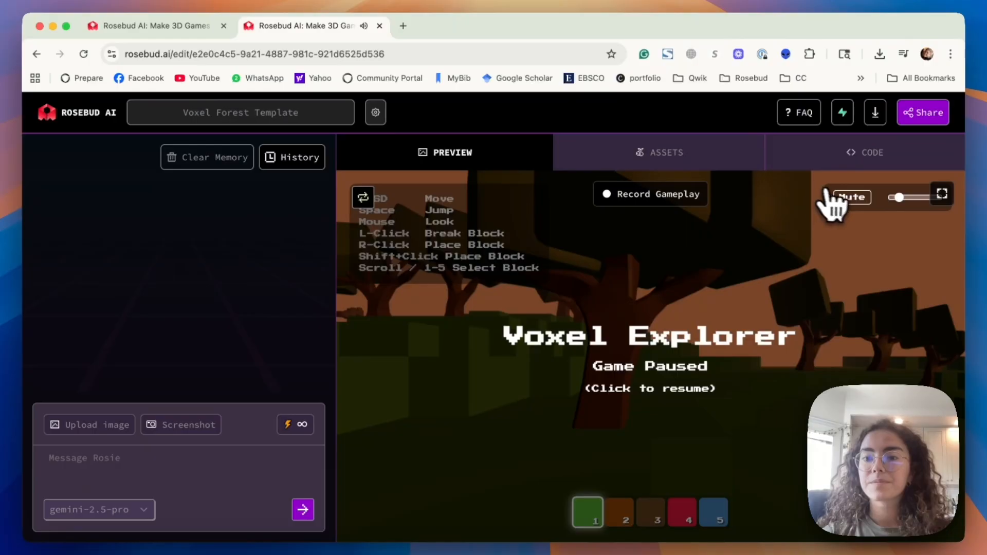
pyautogui.click(828, 197)
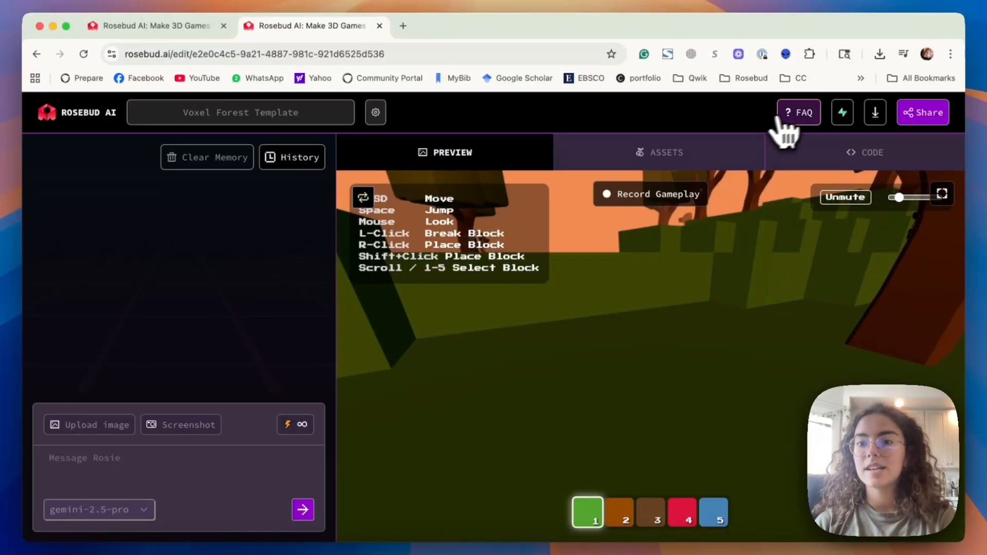
# Open the Rosebud FAQ and jump from its table of contents to the Rosebud 101 section.
pyautogui.click(804, 114)
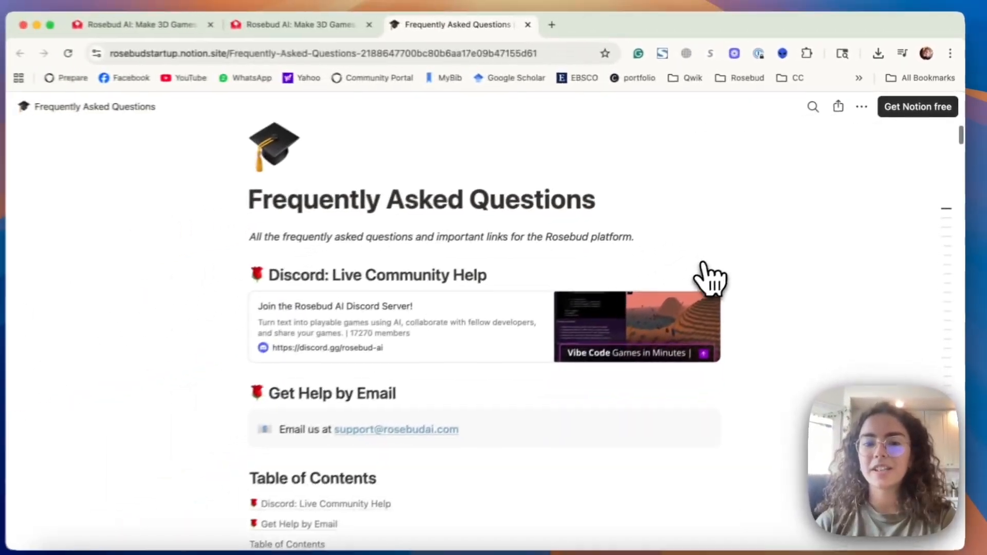
pyautogui.scroll(-3, 709, 273)
pyautogui.scroll(-5, 714, 278)
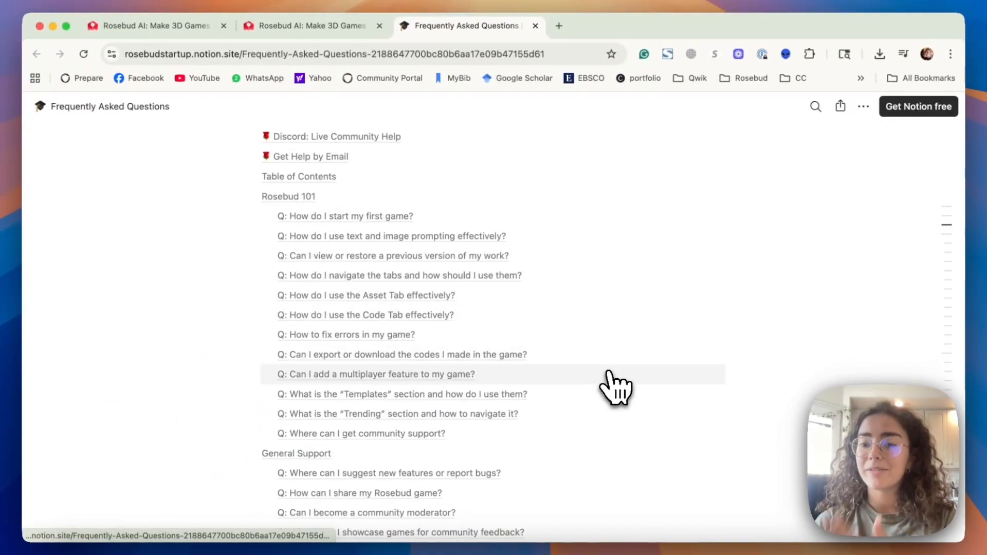
pyautogui.click(441, 354)
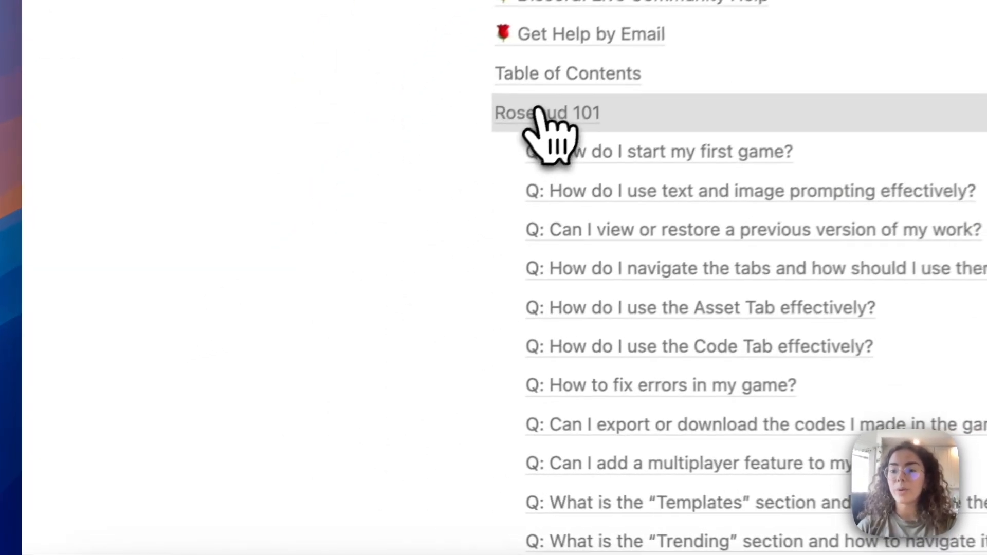
pyautogui.click(289, 303)
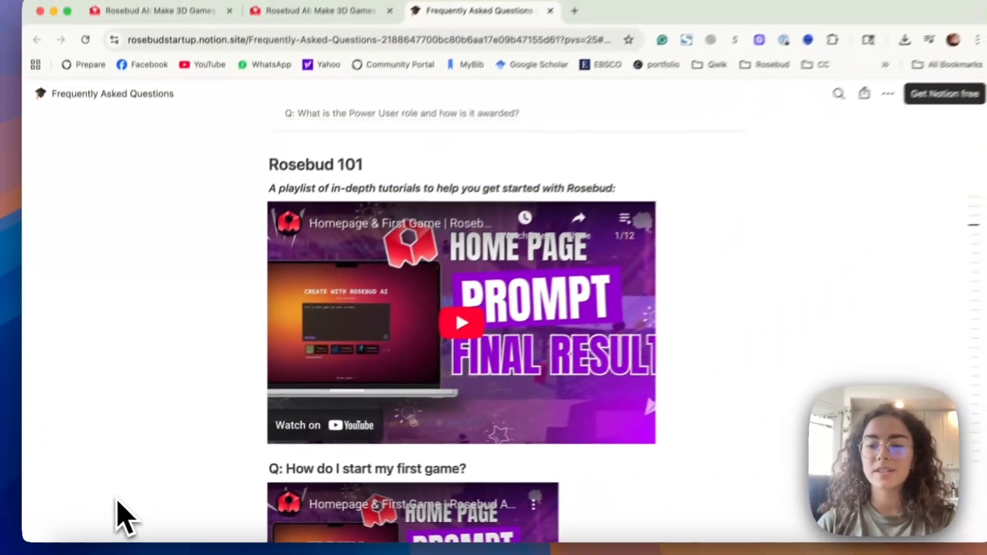
# Look through the Rosebud 101 tutorials on first games, prompting, version history and the editor tabs, and close the FAQ.
pyautogui.scroll(-8, 116, 506)
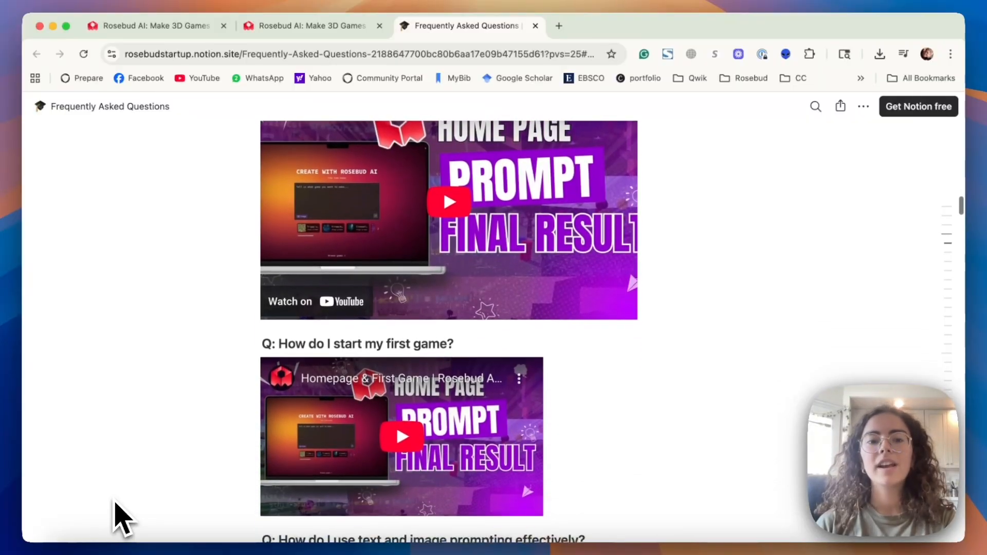
pyautogui.scroll(-5, 116, 506)
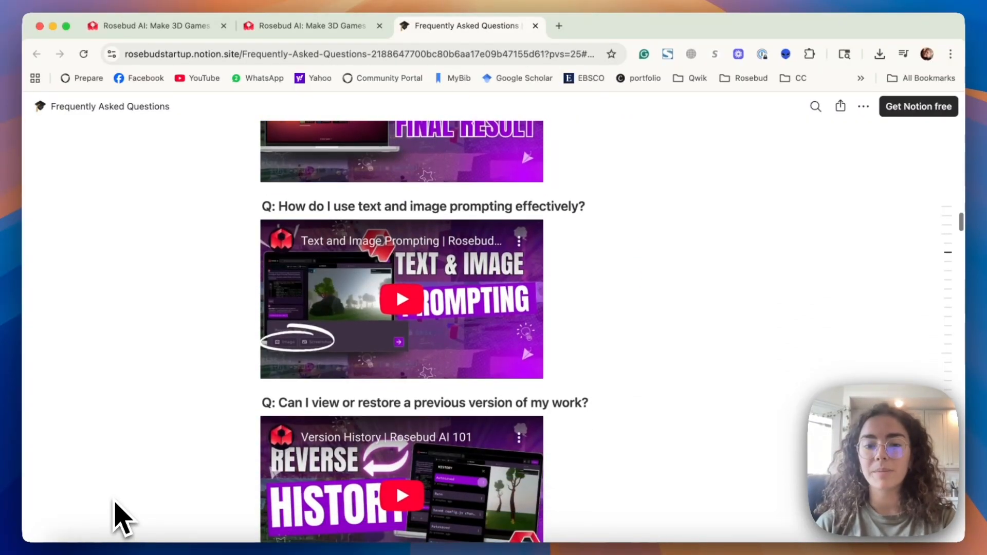
pyautogui.scroll(-1, 126, 491)
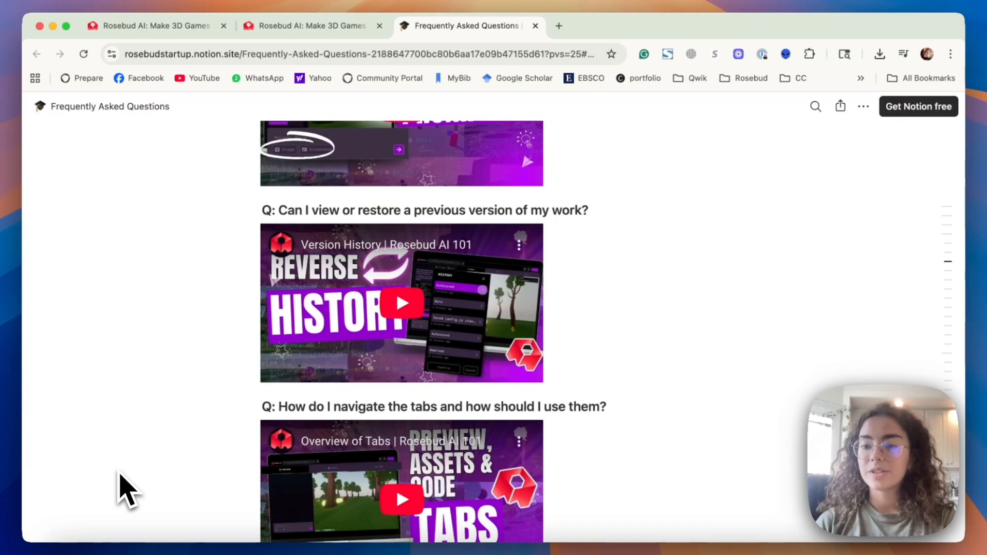
pyautogui.scroll(-2, 126, 490)
pyautogui.scroll(-4, 126, 490)
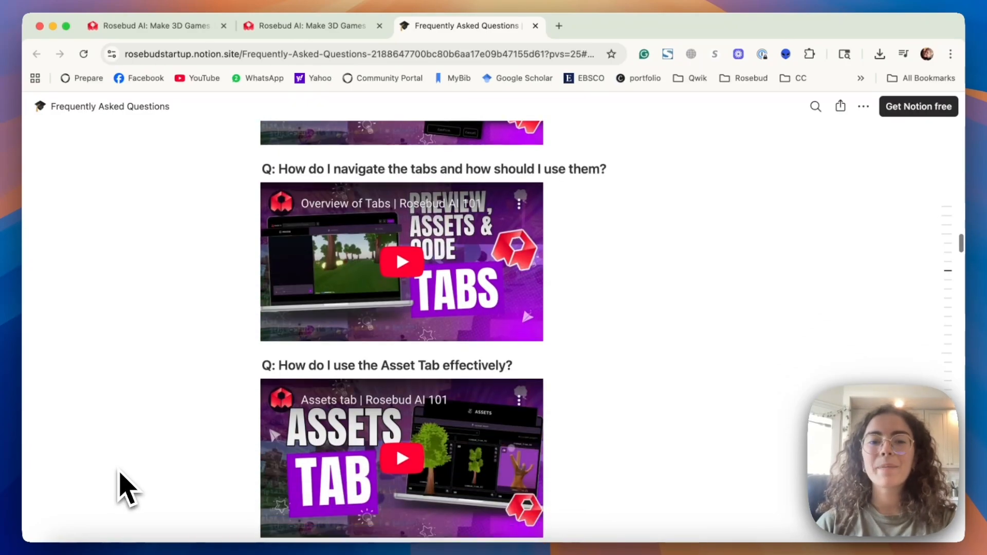
pyautogui.scroll(-5, 127, 490)
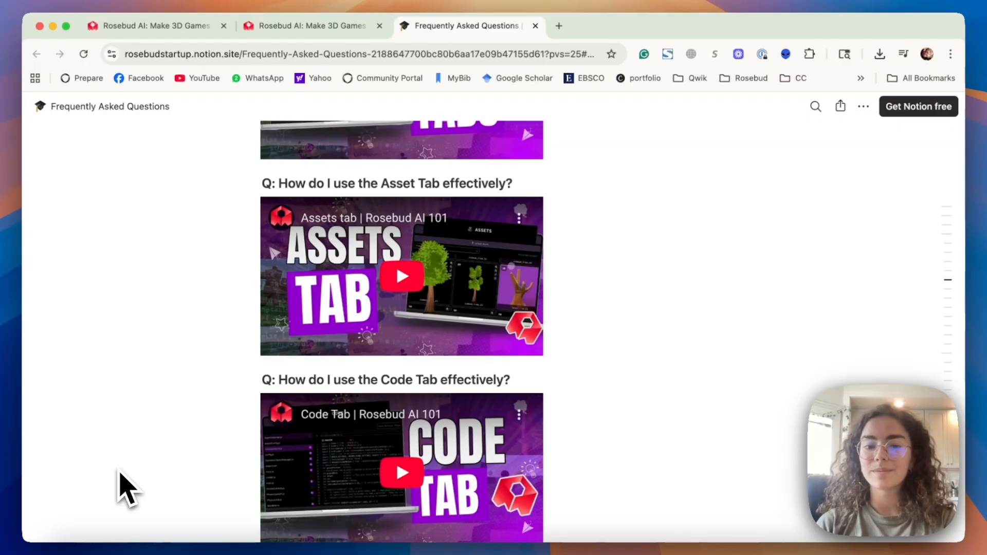
pyautogui.press('super+w')
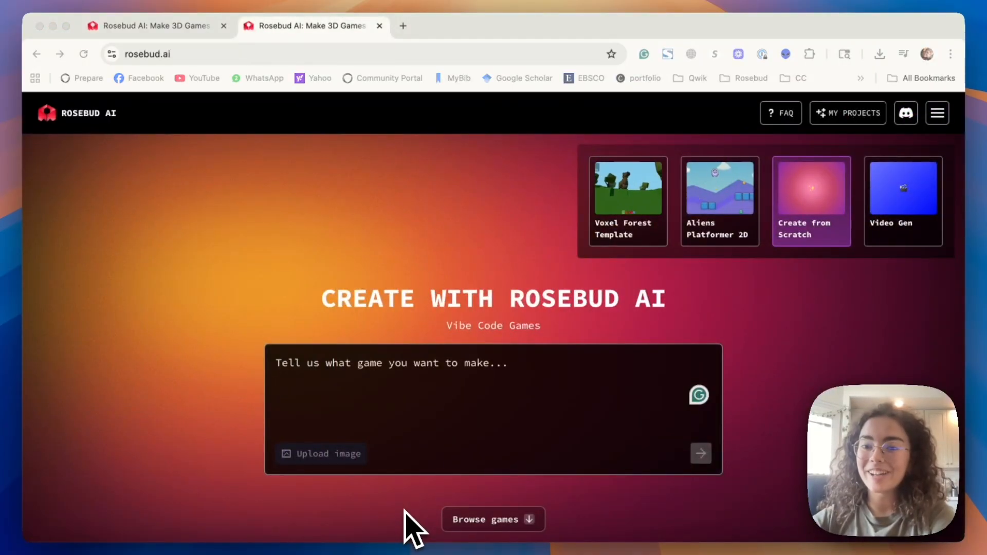